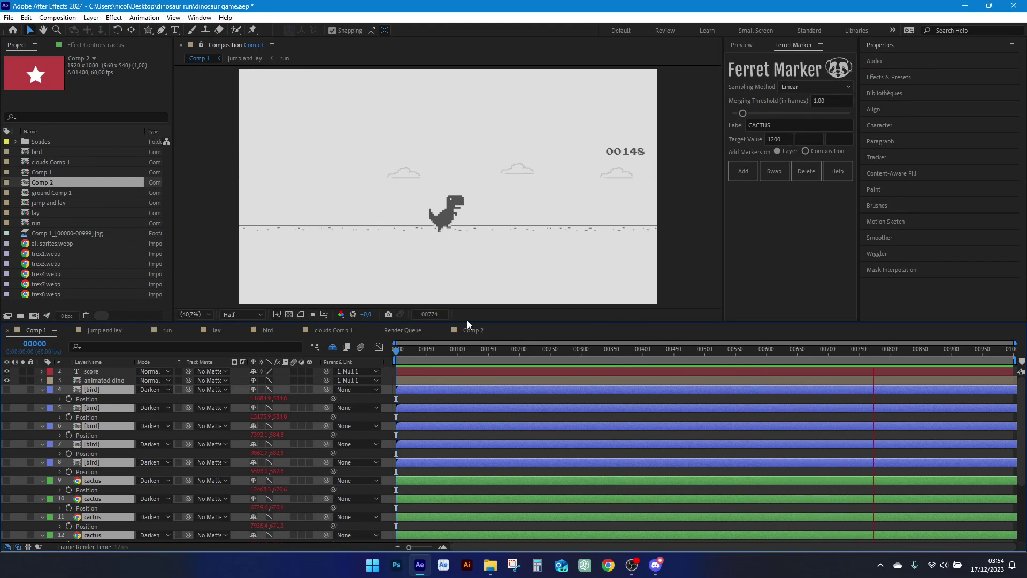
# Show the bird and cactus layers 4–12 and preview the cacti scrolling past the dino.
pyautogui.press('space')
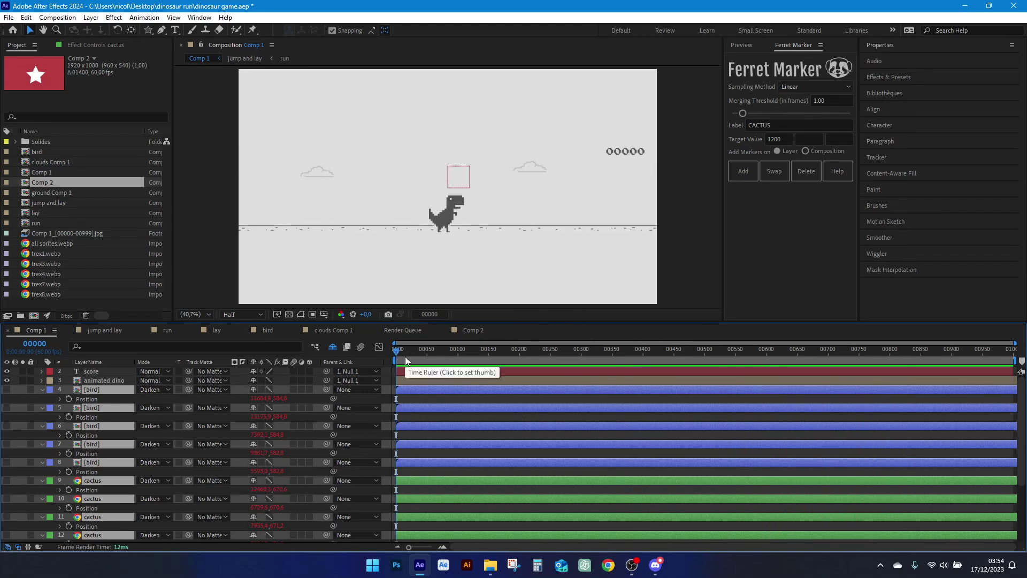
pyautogui.click(6, 390)
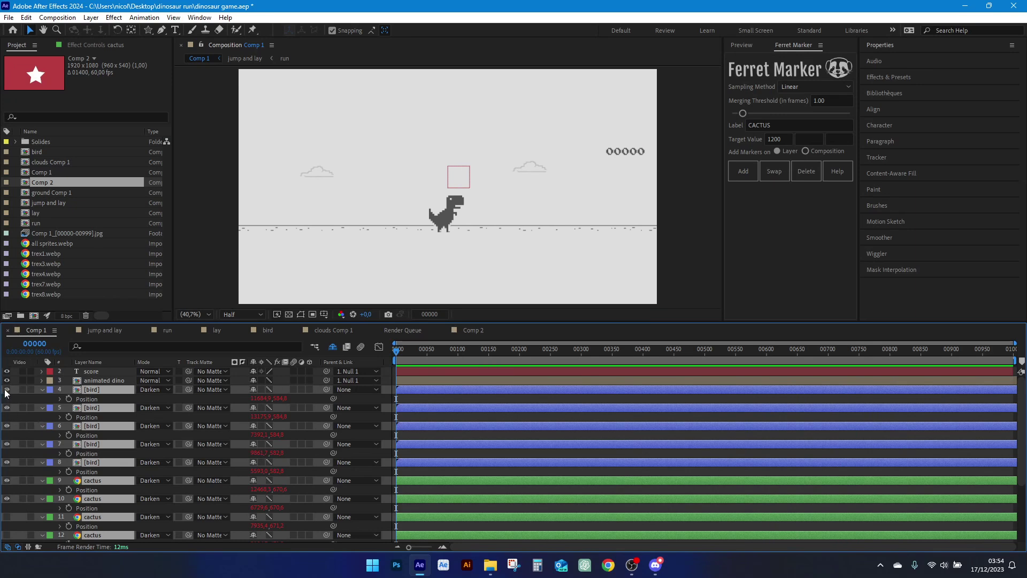
pyautogui.scroll(-4, 494, 214)
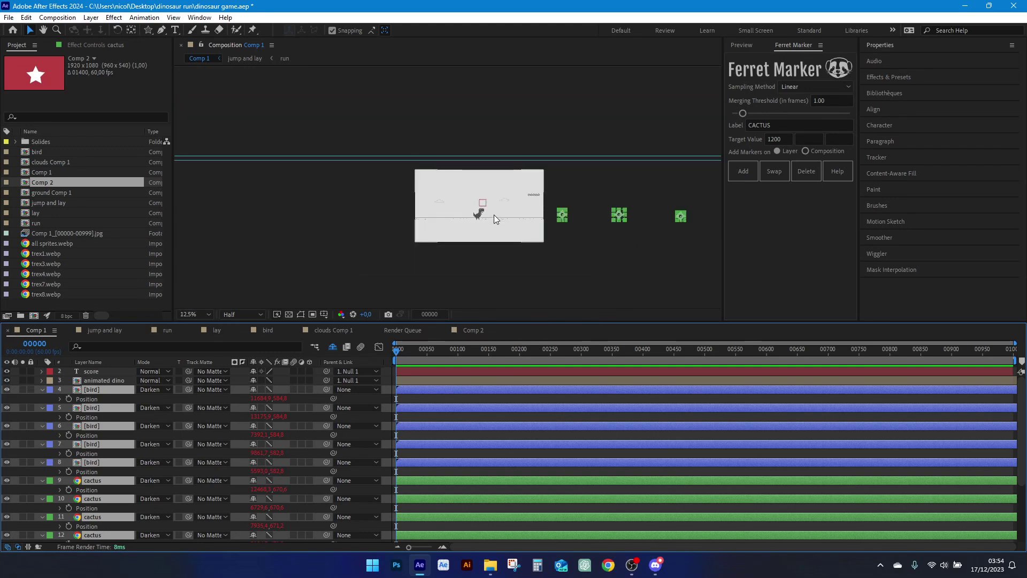
pyautogui.scroll(2, 500, 217)
pyautogui.scroll(2, 521, 233)
pyautogui.press('space')
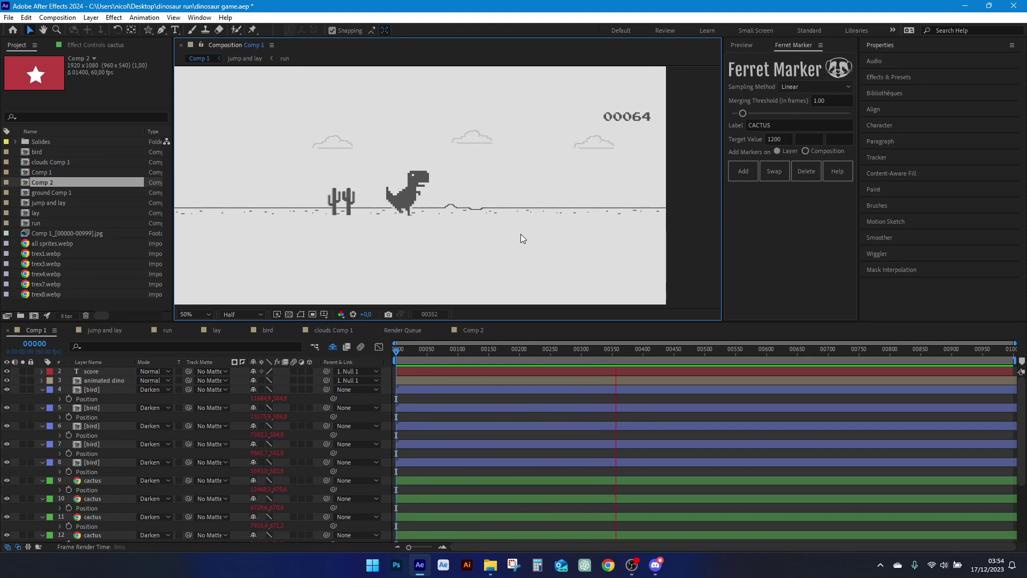
pyautogui.click(545, 358)
# Return to frame 168, select cactus layers 9 through 16, and focus the 1200 Target Value field.
pyautogui.moveTo(528, 359); pyautogui.dragTo(500, 369)
pyautogui.scroll(-1, 124, 461)
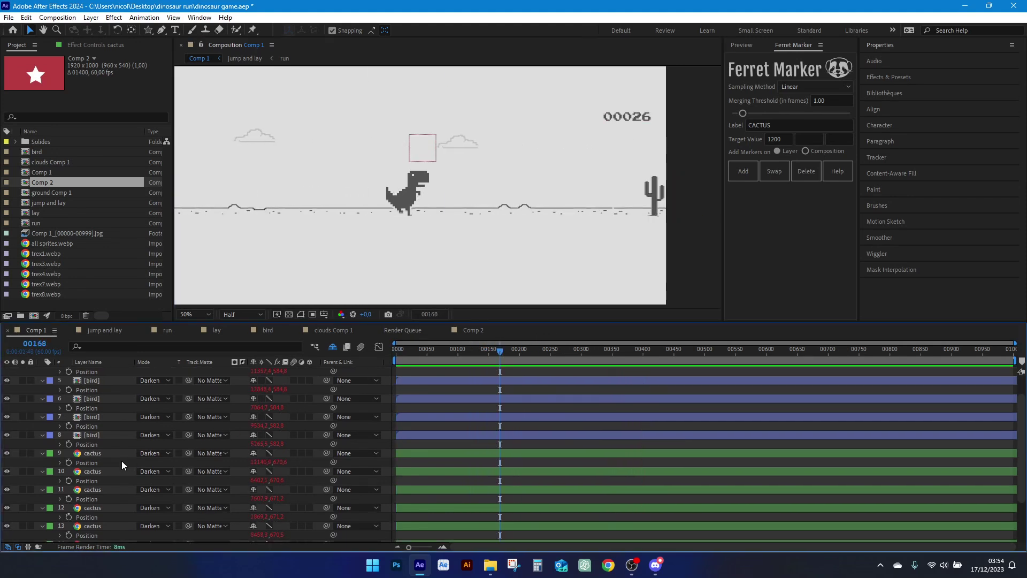
pyautogui.click(117, 461)
pyautogui.scroll(-1, 117, 461)
pyautogui.scroll(-1, 118, 452)
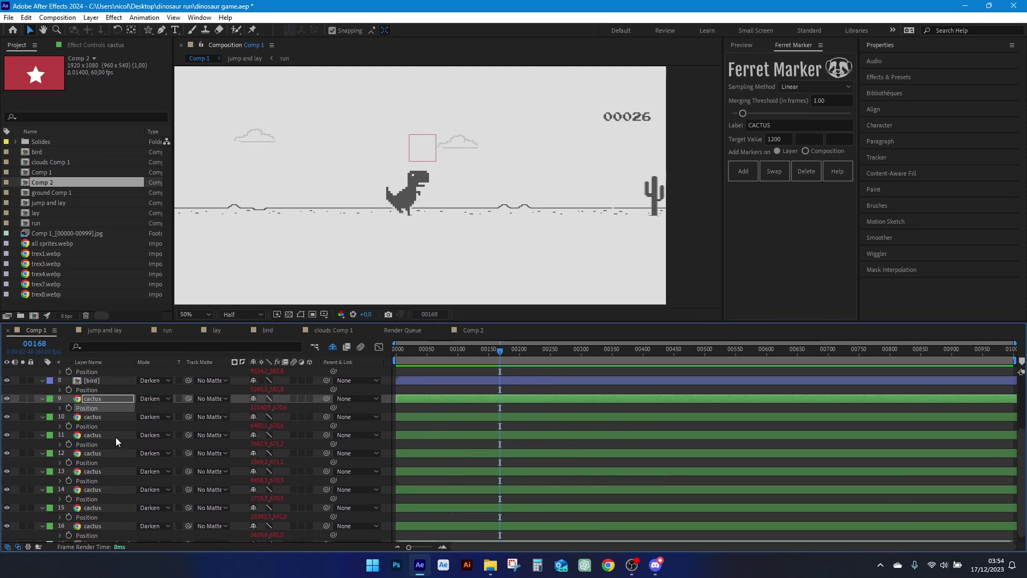
pyautogui.hotkey('ctrl', 'shift', 'Down')
pyautogui.hotkey('ctrl', 'shift', 'Down')
pyautogui.hotkey('ctrl', 'shift', 'Down')
pyautogui.hotkey('ctrl', 'shift', 'Down')
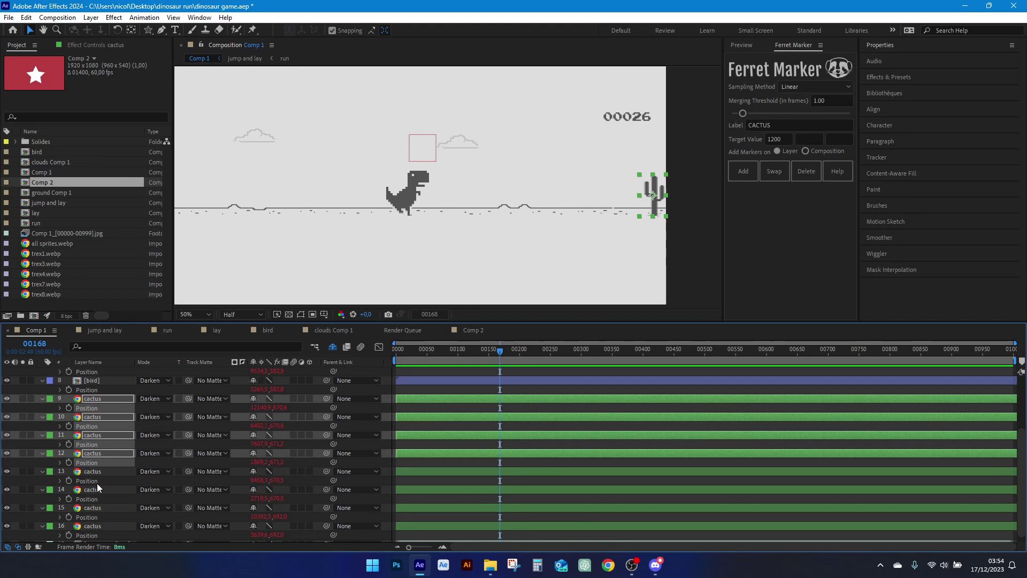
pyautogui.hotkey('ctrl', 'shift', 'Down')
pyautogui.hotkey('ctrl', 'shift', 'Down')
pyautogui.hotkey('ctrl', 'shift', 'Down')
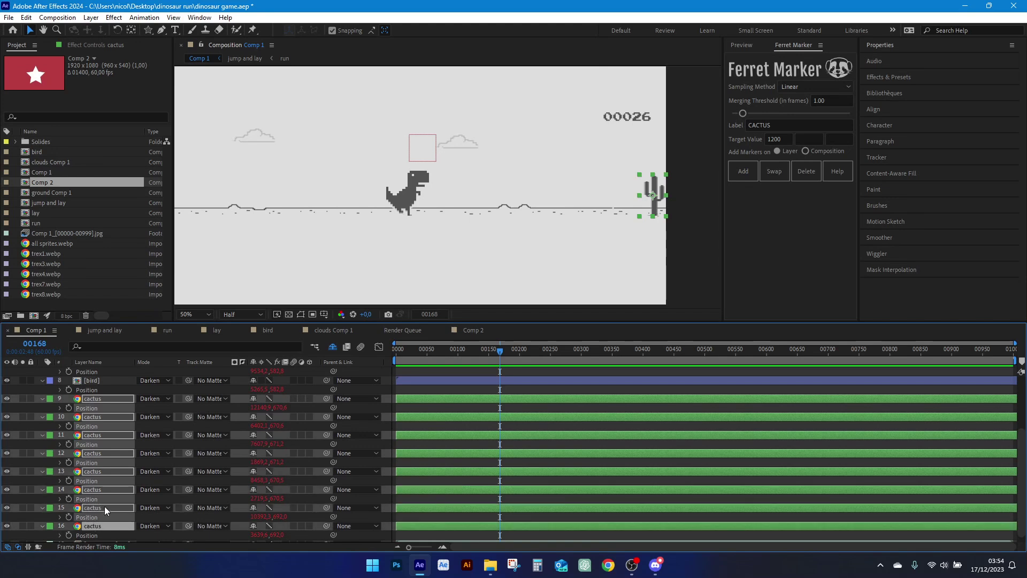
pyautogui.scroll(-1, 107, 498)
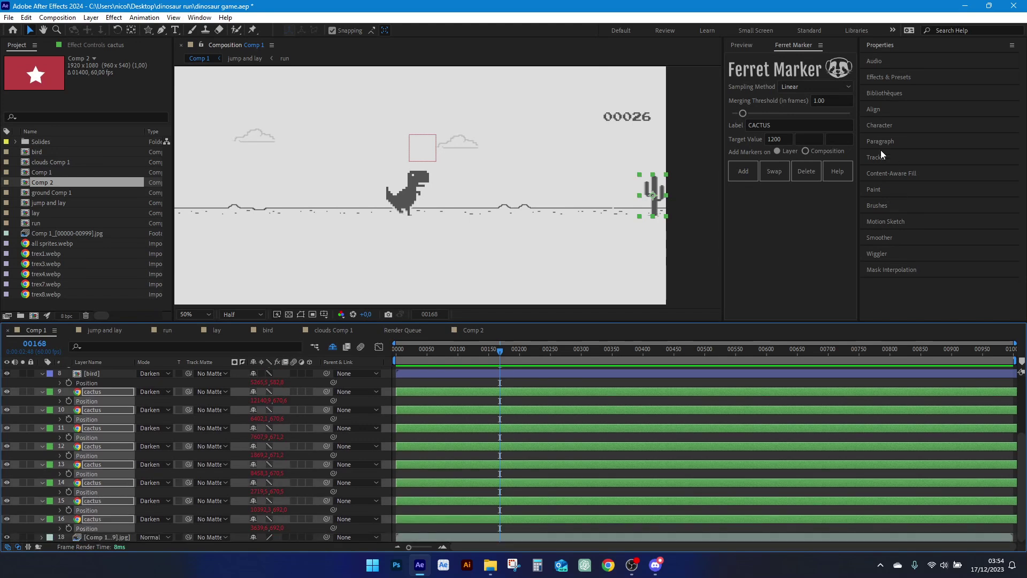
pyautogui.click(776, 138)
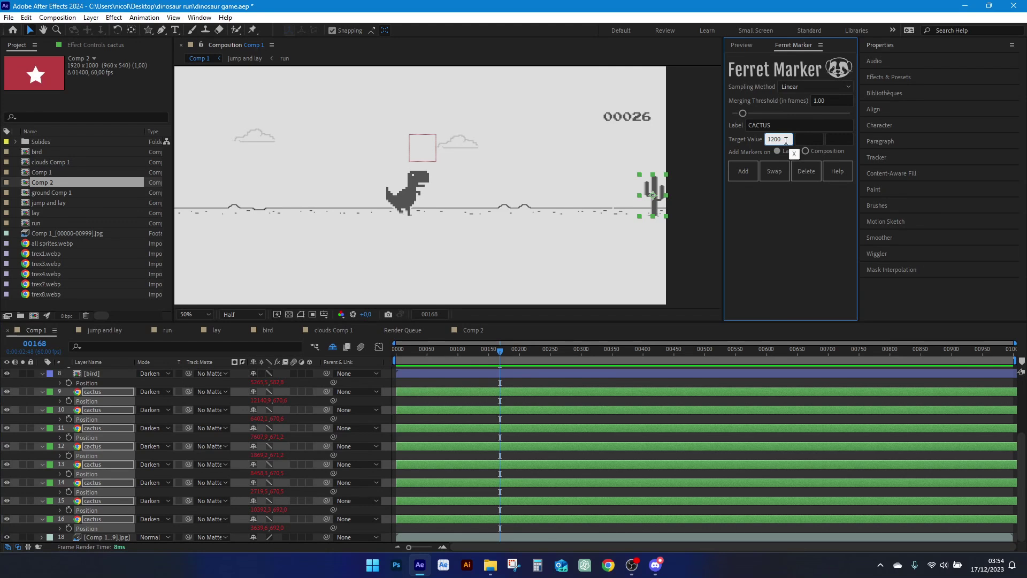
# Add CACTUS markers at target value 1200 to the cactus layers and scrub to check them.
pyautogui.moveTo(783, 123); pyautogui.dragTo(737, 125)
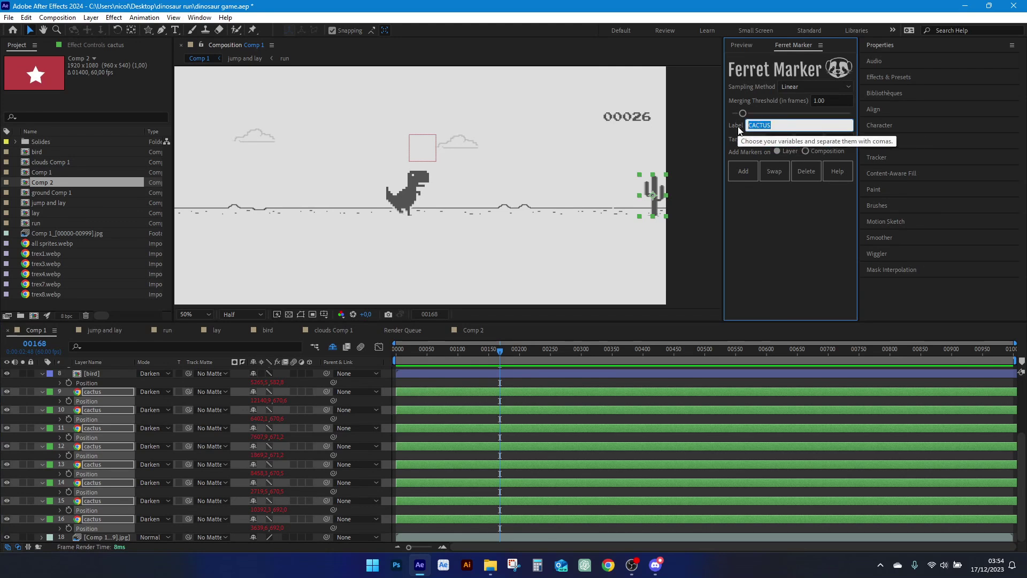
pyautogui.click(809, 151)
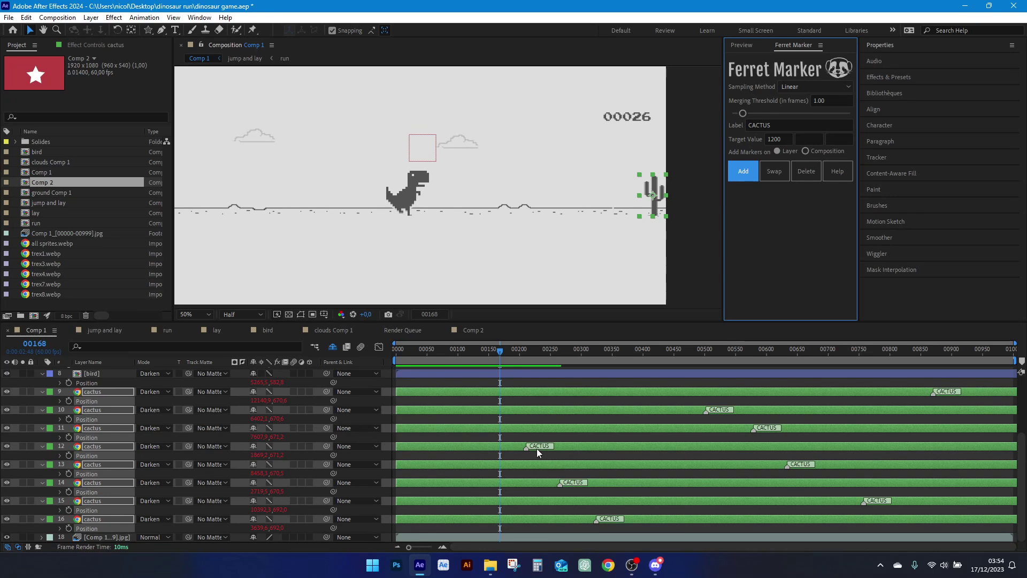
pyautogui.click(503, 359)
pyautogui.moveTo(510, 358)
pyautogui.mouseDown()
pyautogui.moveTo(539, 358)
pyautogui.moveTo(518, 357)
pyautogui.mouseUp()
# Add CACTUS markers on the composition, then preview from frame 183 to about 256.
pyautogui.click(806, 151)
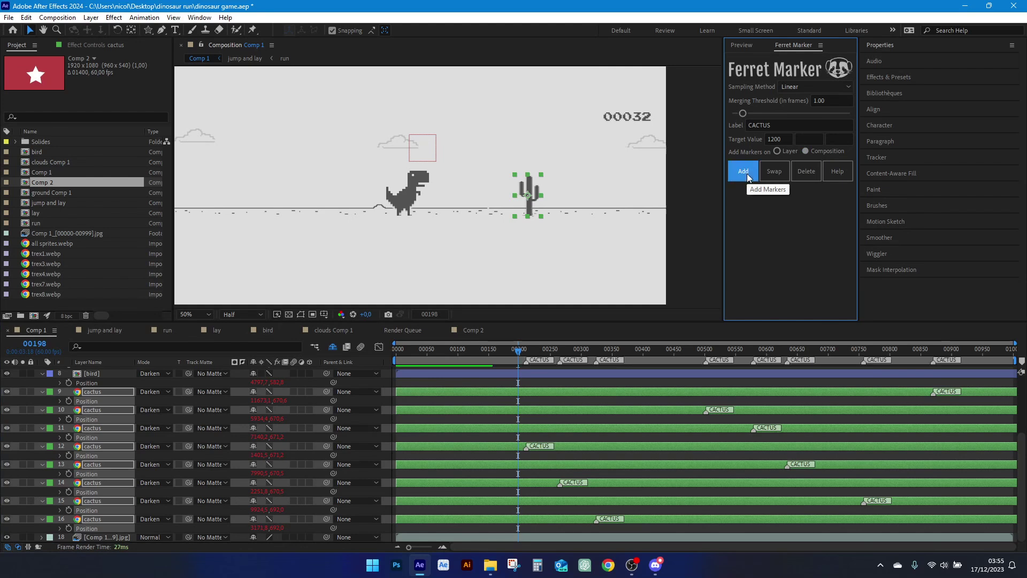
pyautogui.click(509, 351)
pyautogui.press('space')
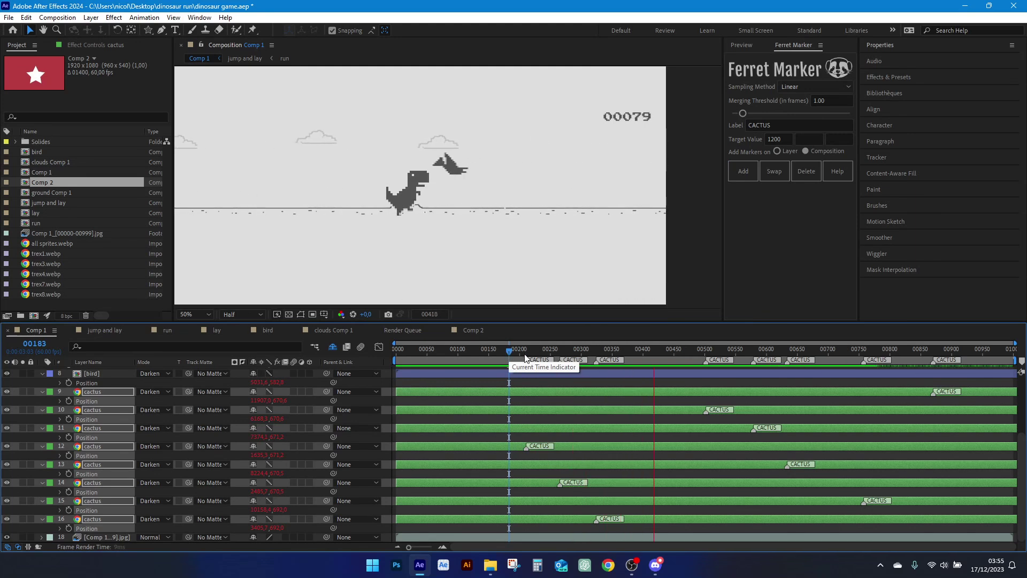
pyautogui.click(554, 351)
# Scrub forward to where a bird appears and select bird layers 4 through 8.
pyautogui.click(583, 350)
pyautogui.scroll(3, 585, 370)
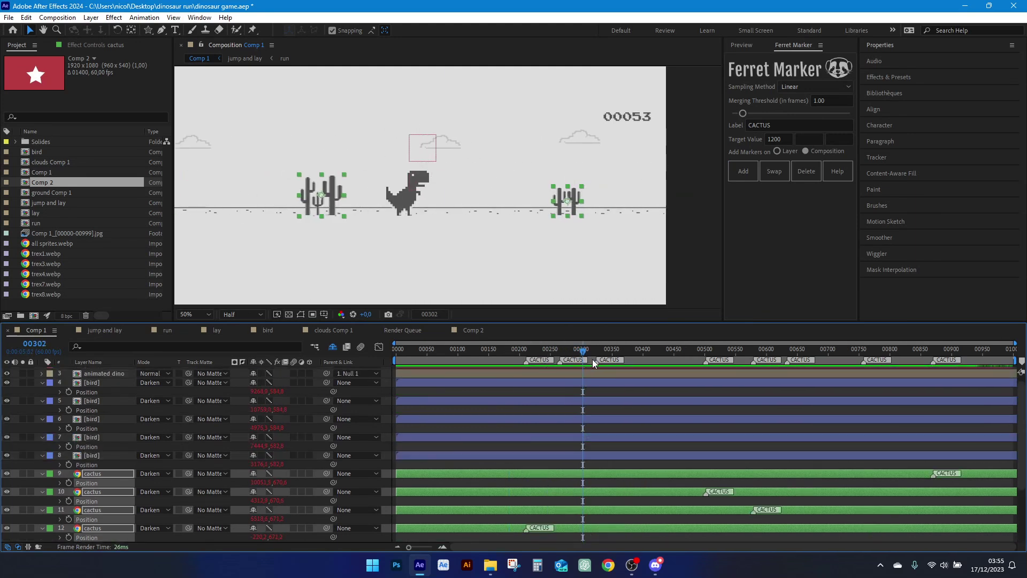
pyautogui.click(611, 349)
pyautogui.moveTo(618, 355); pyautogui.dragTo(659, 355)
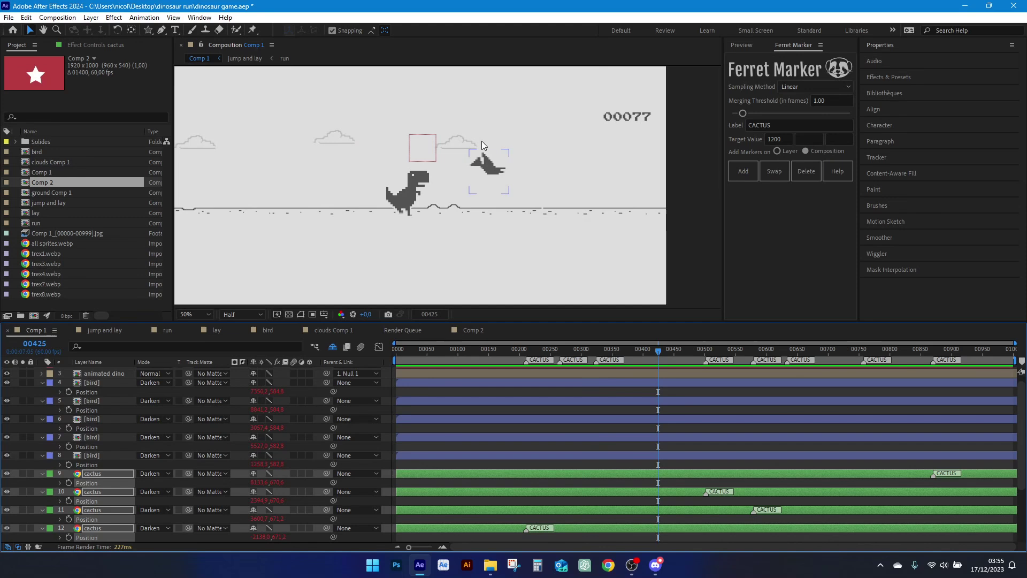
pyautogui.click(108, 456)
pyautogui.keyDown('shift'); pyautogui.click(105, 438); pyautogui.keyUp('shift')
pyautogui.keyDown('shift'); pyautogui.click(104, 419); pyautogui.keyUp('shift')
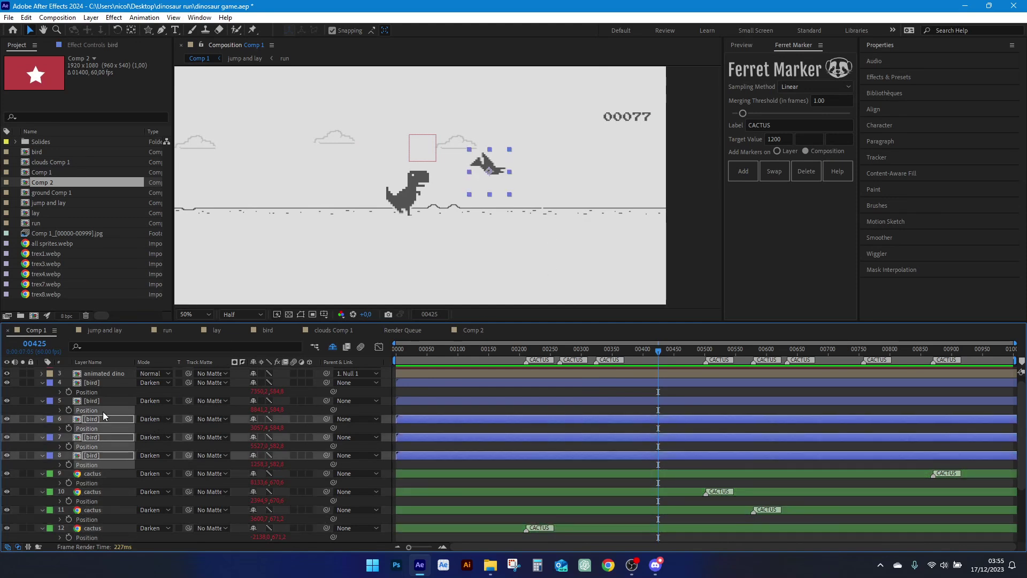
pyautogui.keyDown('shift'); pyautogui.click(103, 402); pyautogui.keyUp('shift')
pyautogui.keyDown('shift'); pyautogui.click(103, 383); pyautogui.keyUp('shift')
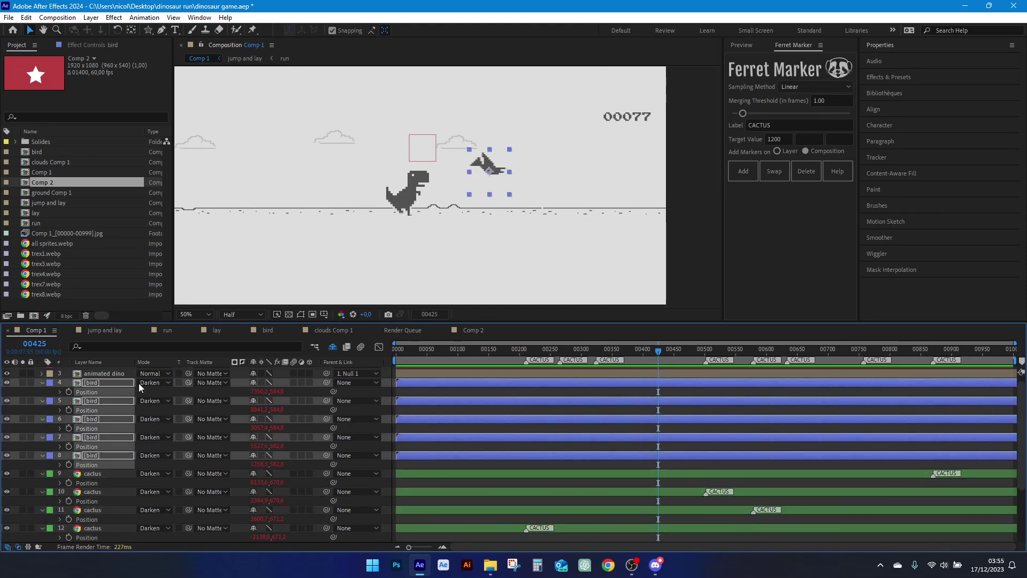
# Change the label to BIRD, add the markers, then deselect and scrub to frame 466.
pyautogui.click(792, 126)
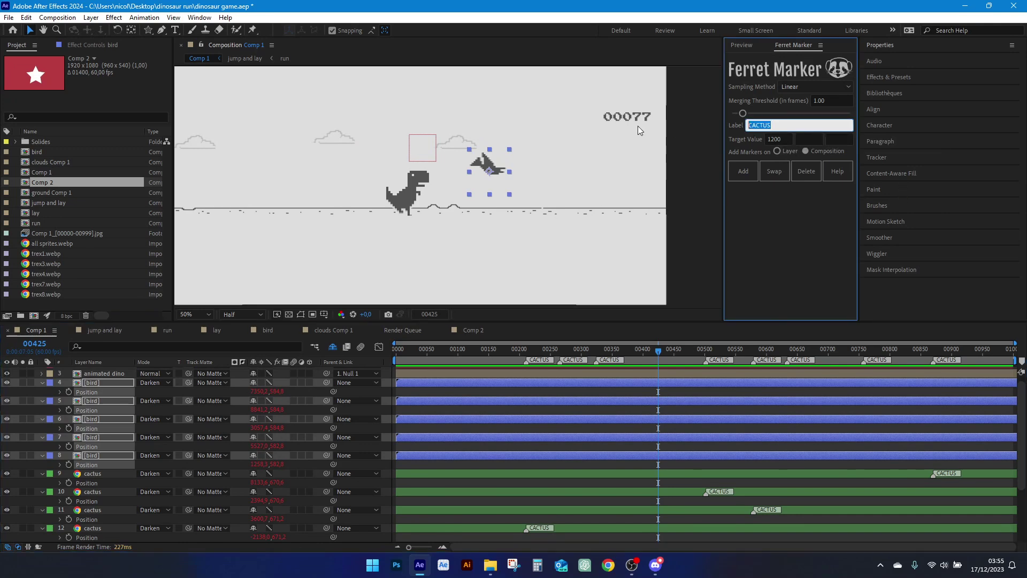
pyautogui.press('capslock')
pyautogui.write('BIRD')
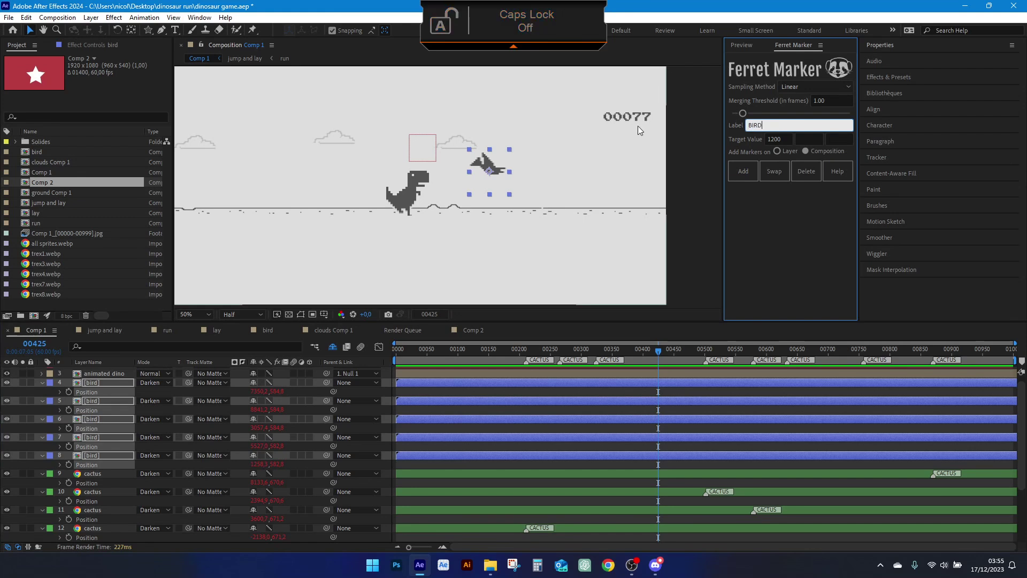
pyautogui.click(756, 175)
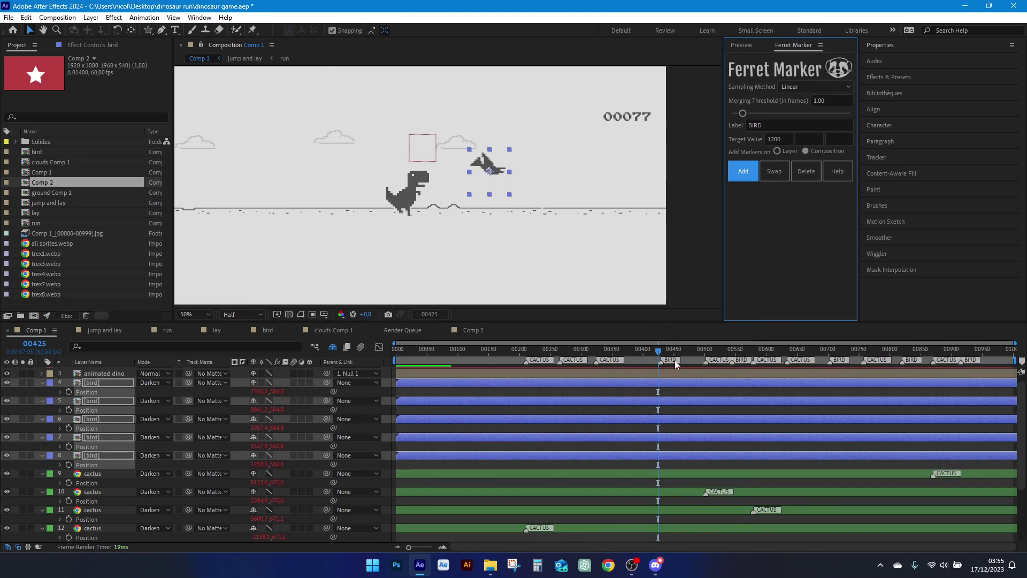
pyautogui.click(667, 459)
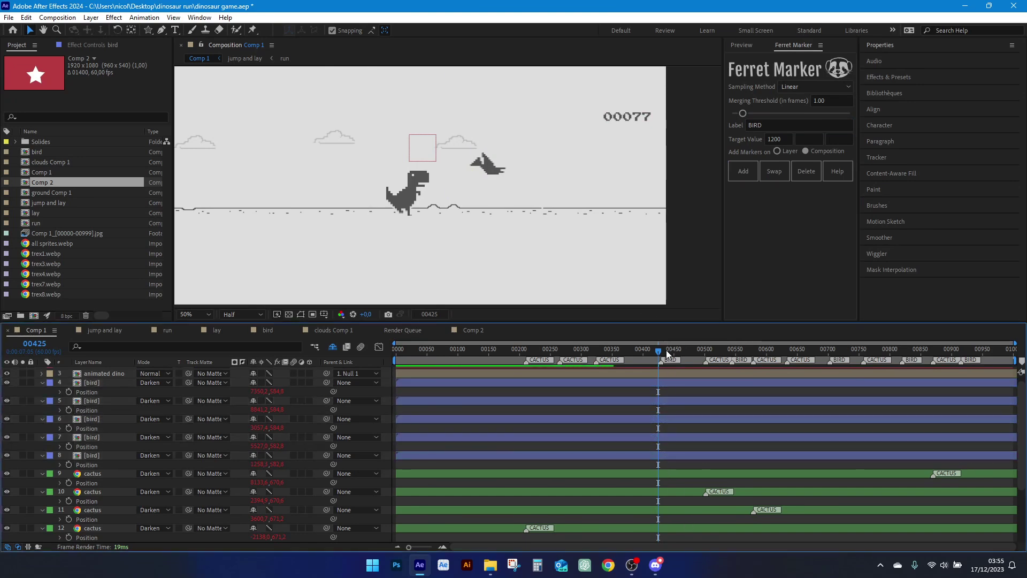
pyautogui.moveTo(666, 350); pyautogui.dragTo(550, 351)
# Preview Comp 1 from frame 248, then open Comp 2 and play it from frame 0.
pyautogui.press('space')
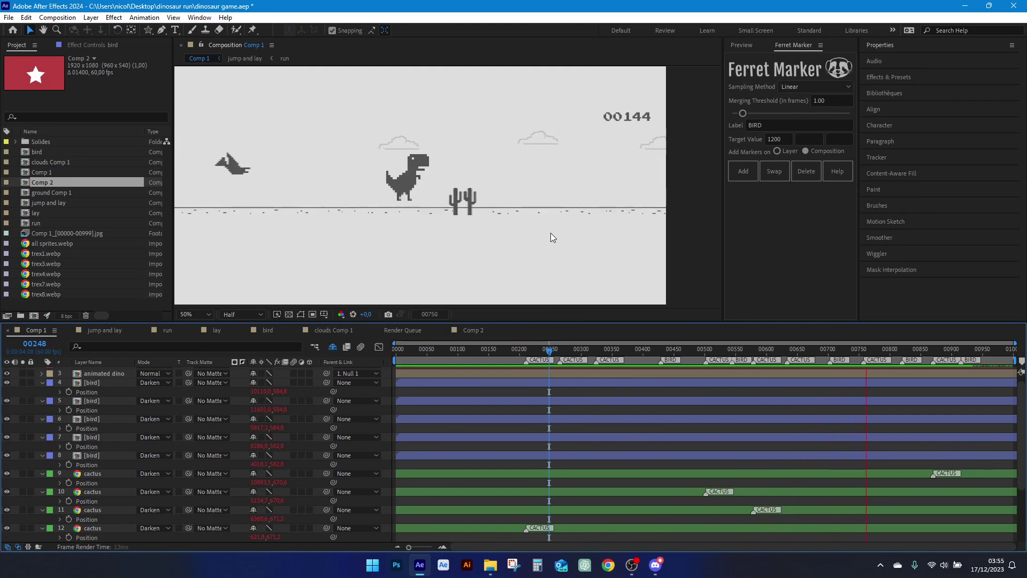
pyautogui.moveTo(549, 347)
pyautogui.mouseDown()
pyautogui.moveTo(535, 354)
pyautogui.moveTo(544, 359)
pyautogui.mouseUp()
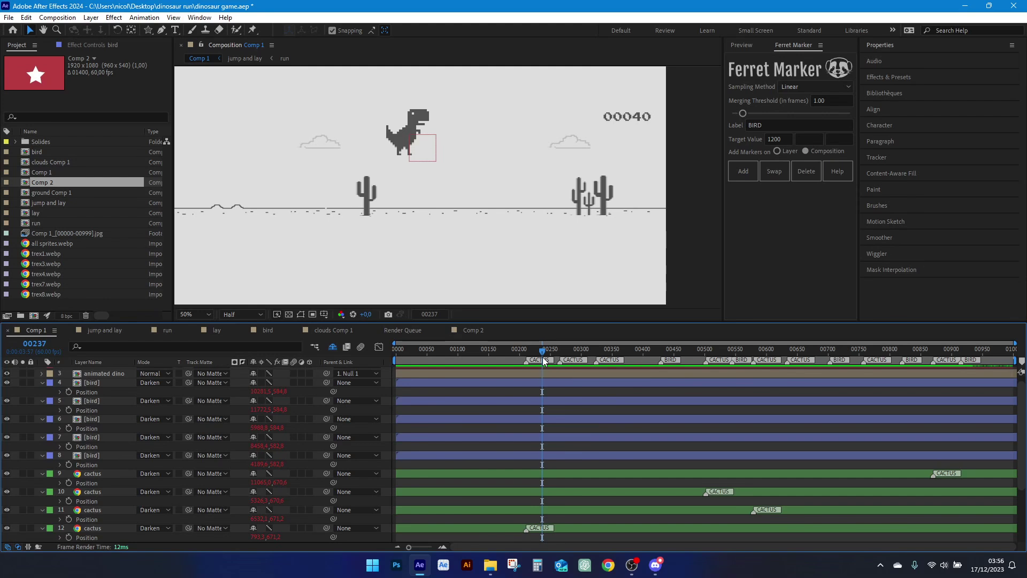
pyautogui.click(473, 331)
pyautogui.moveTo(466, 349); pyautogui.dragTo(290, 349)
pyautogui.click(343, 454)
pyautogui.press('space')
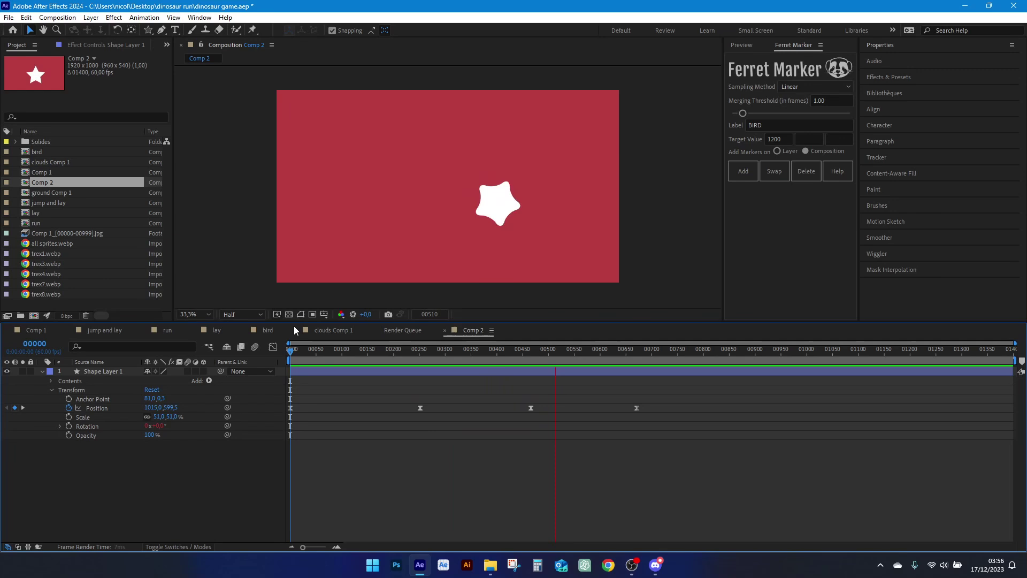
# Inspect the star's Rotation expression and select Shape Layer 1's Rotation property for analysis.
pyautogui.press('space')
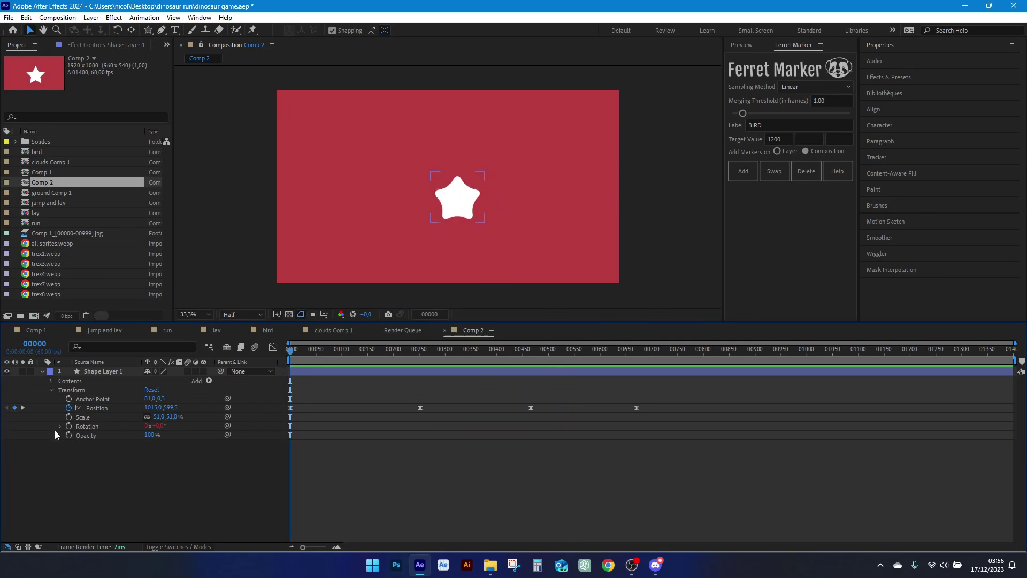
pyautogui.click(59, 431)
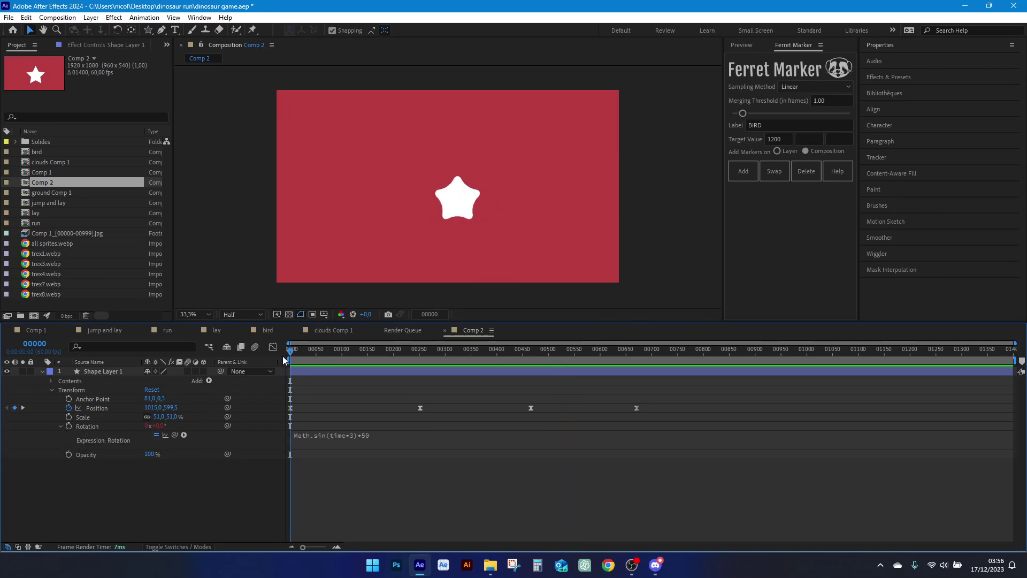
pyautogui.moveTo(300, 356); pyautogui.dragTo(348, 374)
pyautogui.click(88, 426)
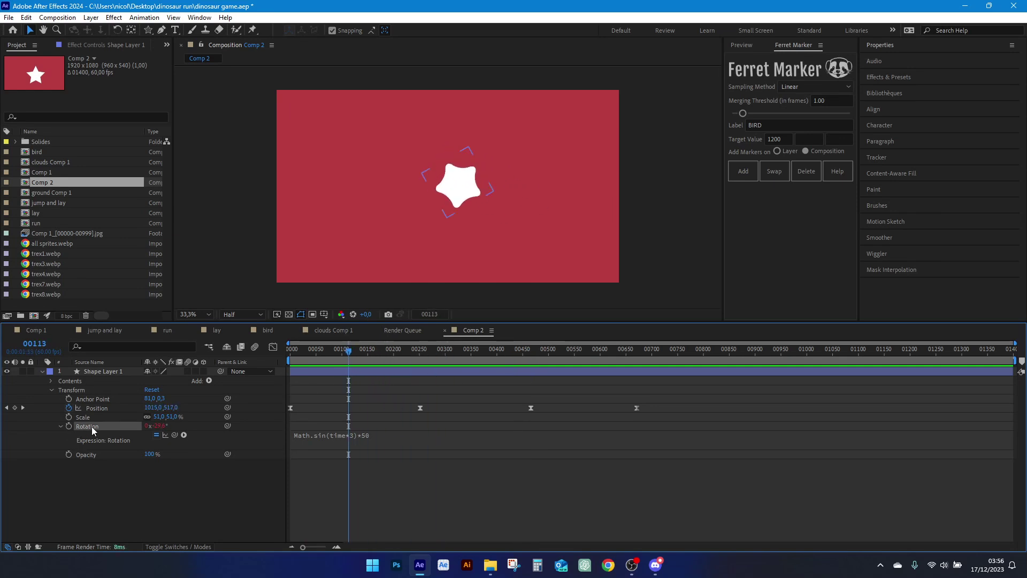
# Set Target Value to 20, make the label 'propertyName, equals, value', and view Help.
pyautogui.doubleClick(780, 140)
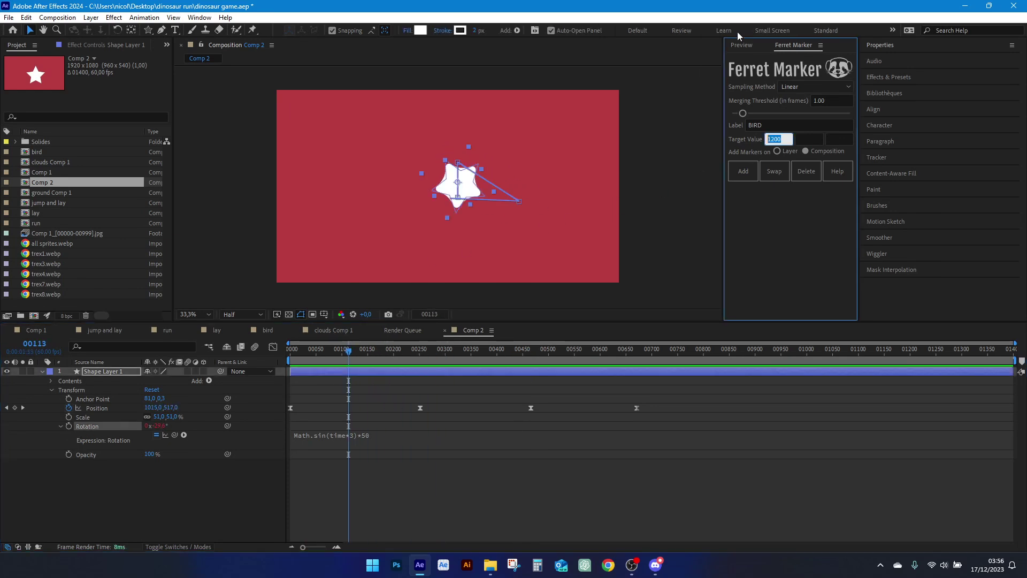
pyautogui.click(746, 125)
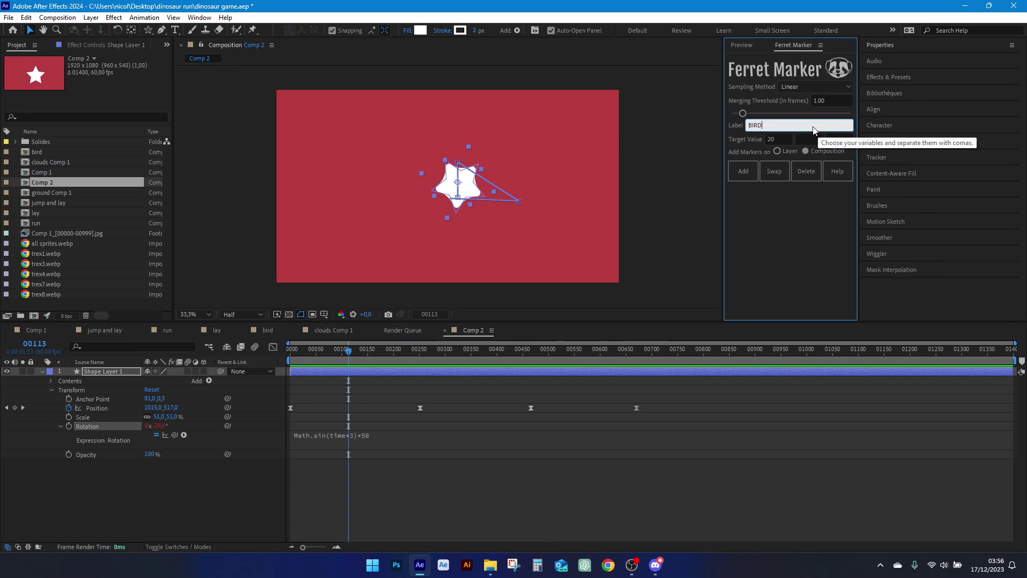
pyautogui.write('property')
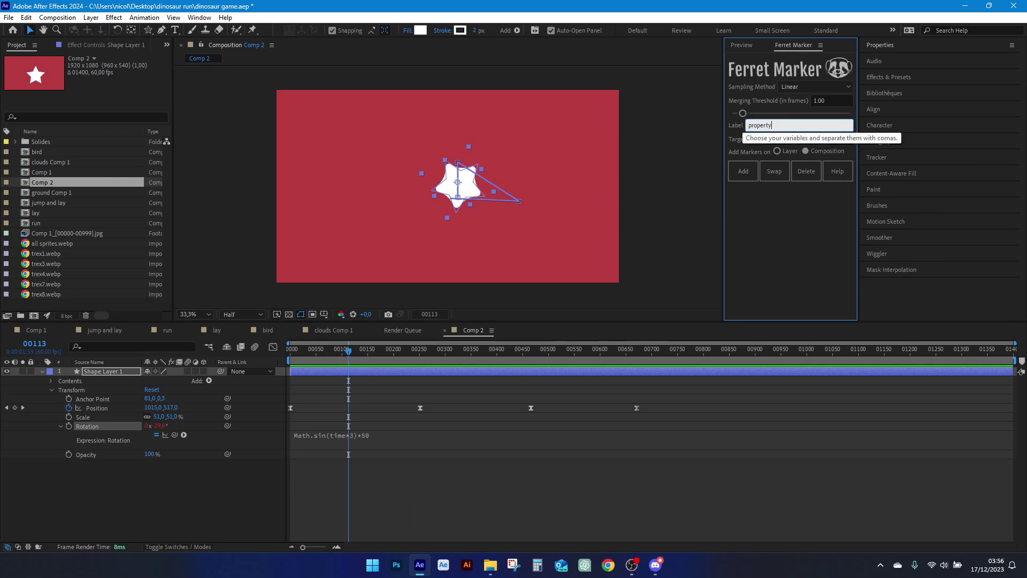
pyautogui.press('capslock')
pyautogui.write('N')
pyautogui.press('capslock')
pyautogui.write('ame, e')
pyautogui.click(832, 168)
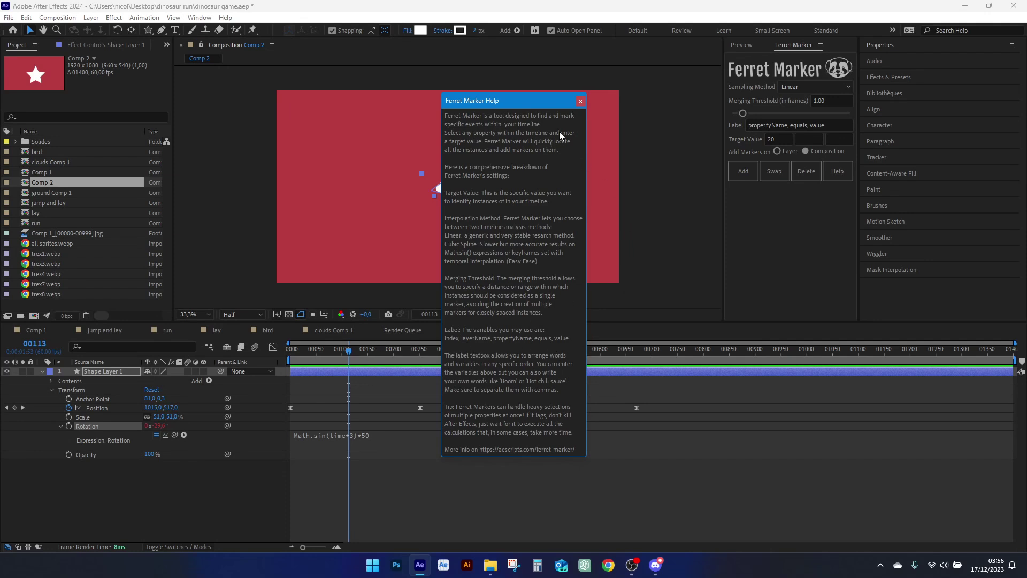
# Add Rotation = 20 markers onto Shape Layer 1 itself and preview the result.
pyautogui.click(581, 101)
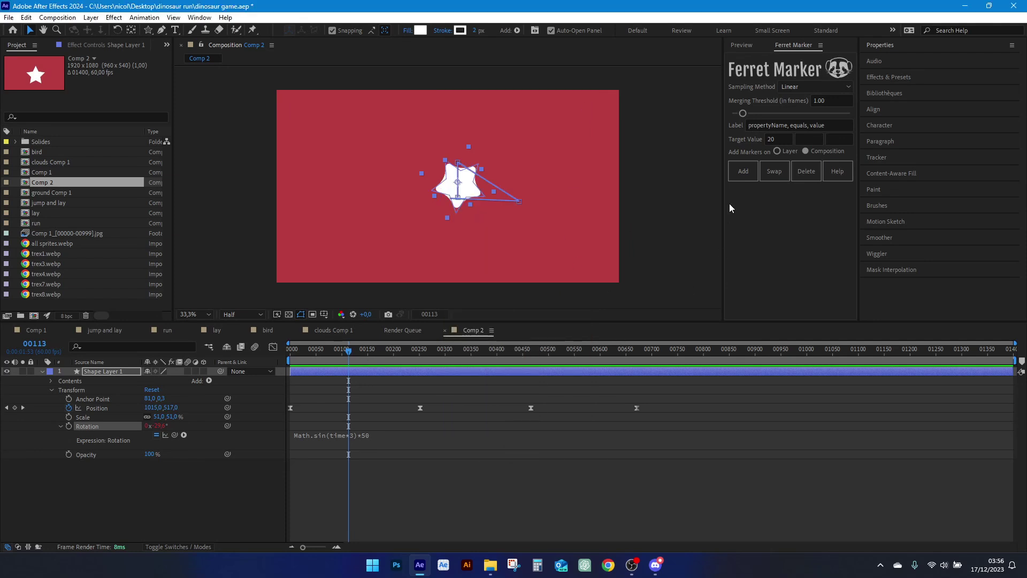
pyautogui.click(779, 150)
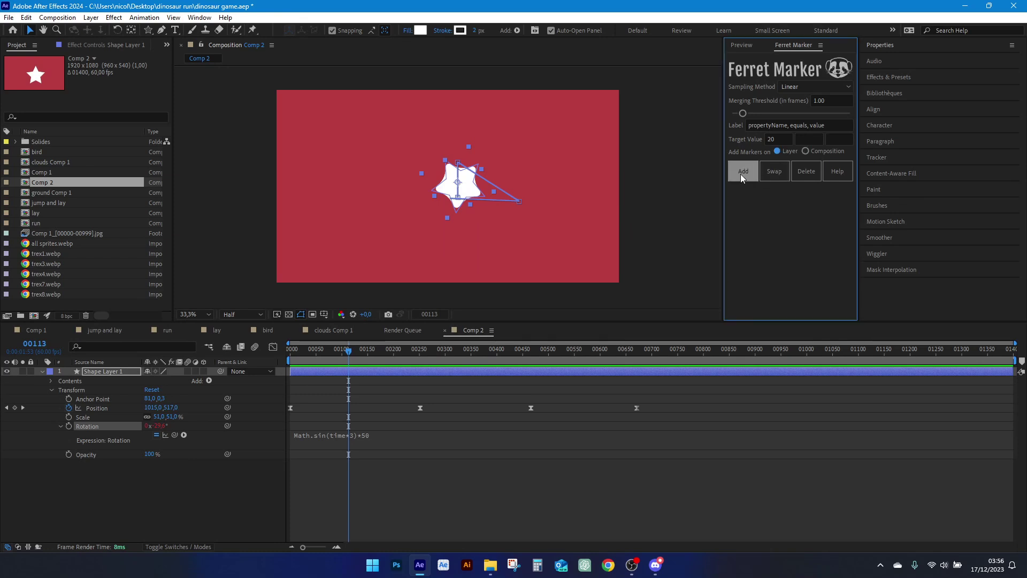
pyautogui.click(742, 173)
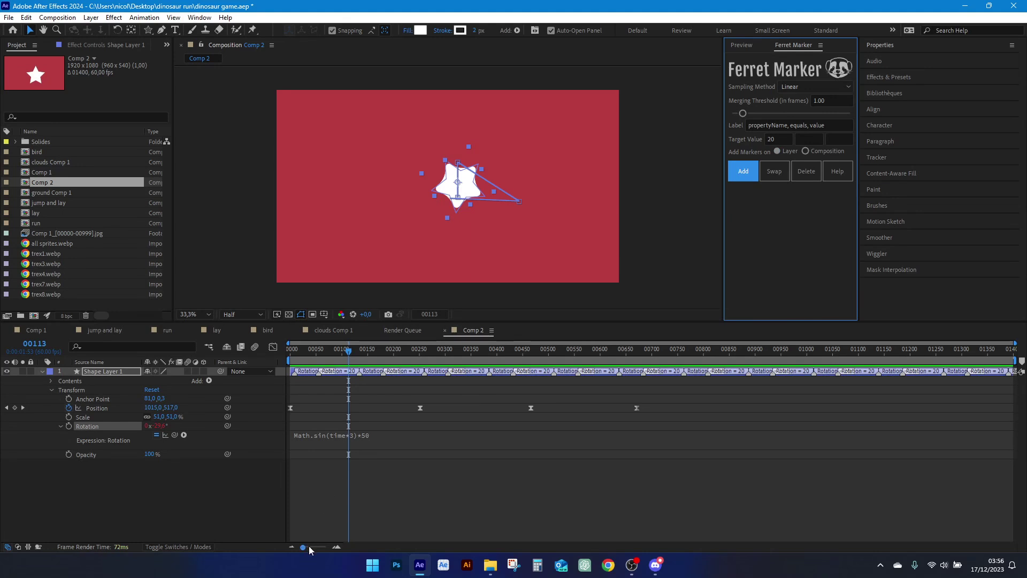
pyautogui.moveTo(310, 546); pyautogui.dragTo(317, 547)
pyautogui.moveTo(403, 352); pyautogui.dragTo(299, 351)
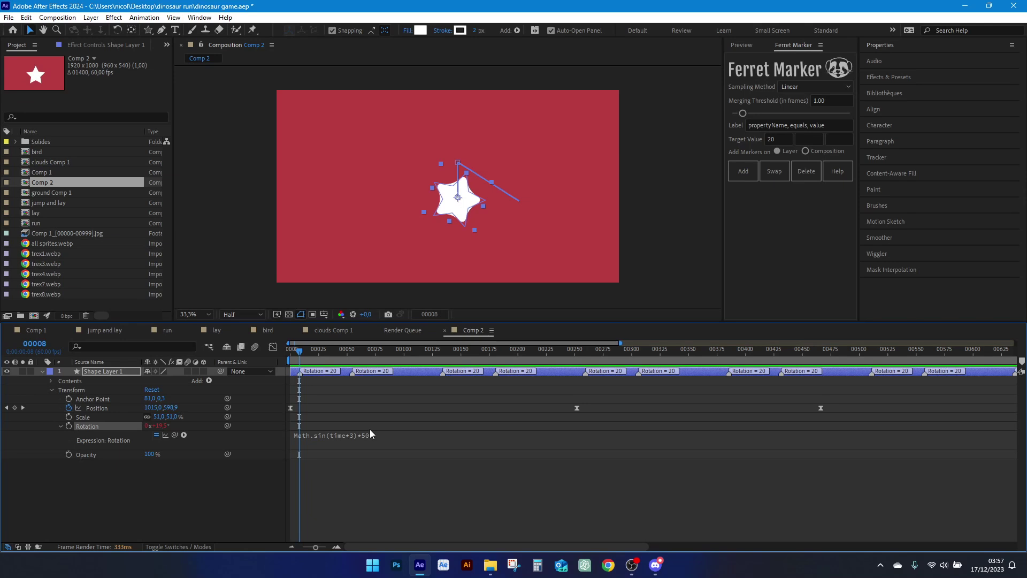
pyautogui.click(385, 475)
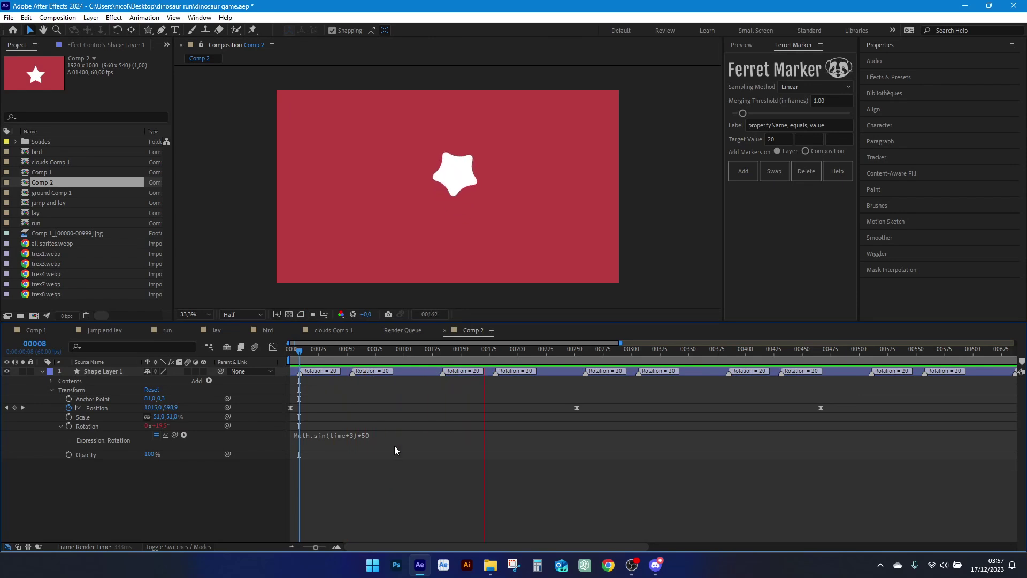
pyautogui.press('space')
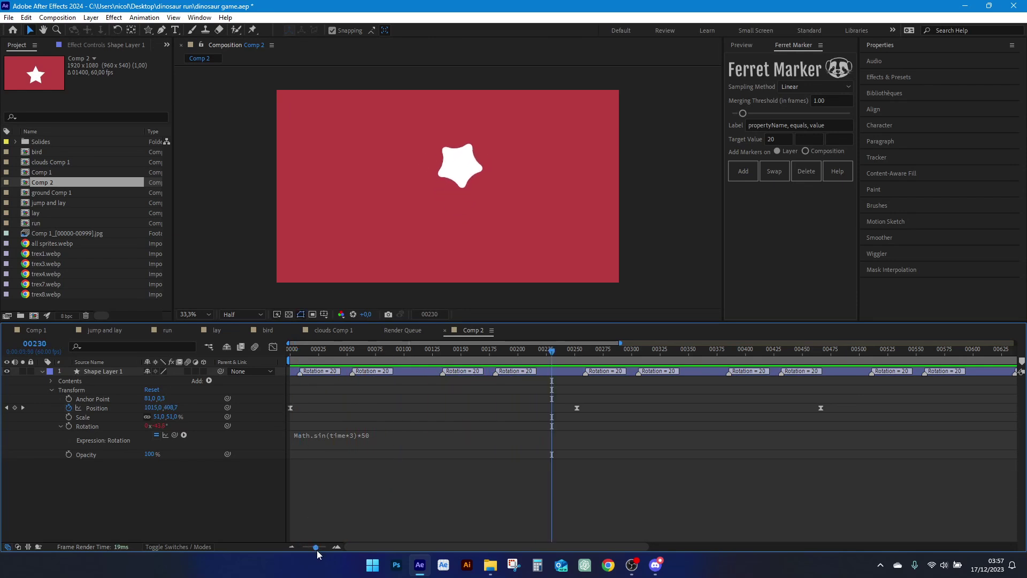
# Zoom the timeline around frame 180, verify the marker there, and reselect Rotation.
pyautogui.moveTo(316, 548)
pyautogui.mouseDown()
pyautogui.moveTo(332, 548)
pyautogui.moveTo(322, 548)
pyautogui.mouseUp()
pyautogui.moveTo(504, 351); pyautogui.dragTo(493, 354)
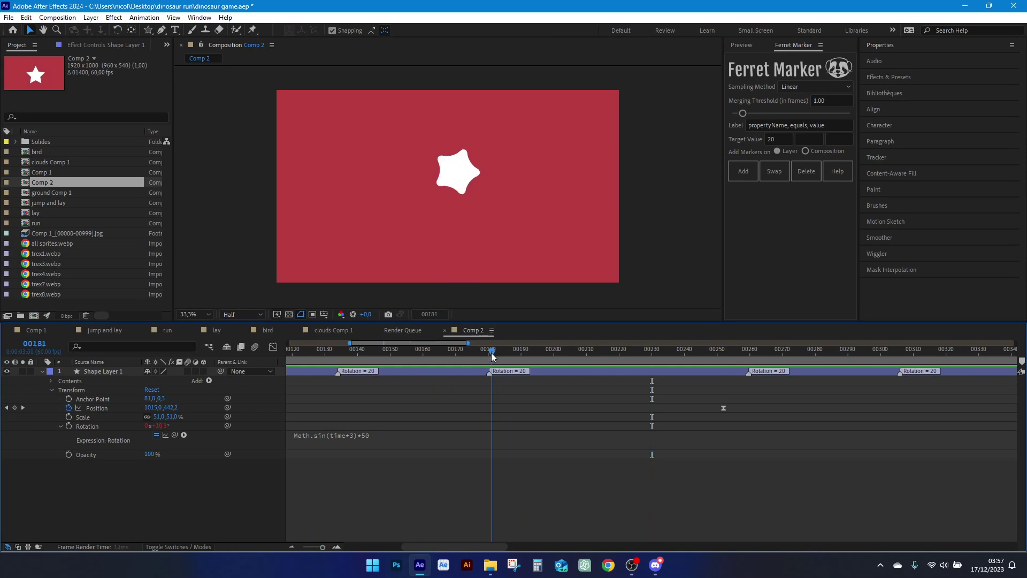
pyautogui.moveTo(322, 547); pyautogui.dragTo(325, 547)
pyautogui.click(631, 357)
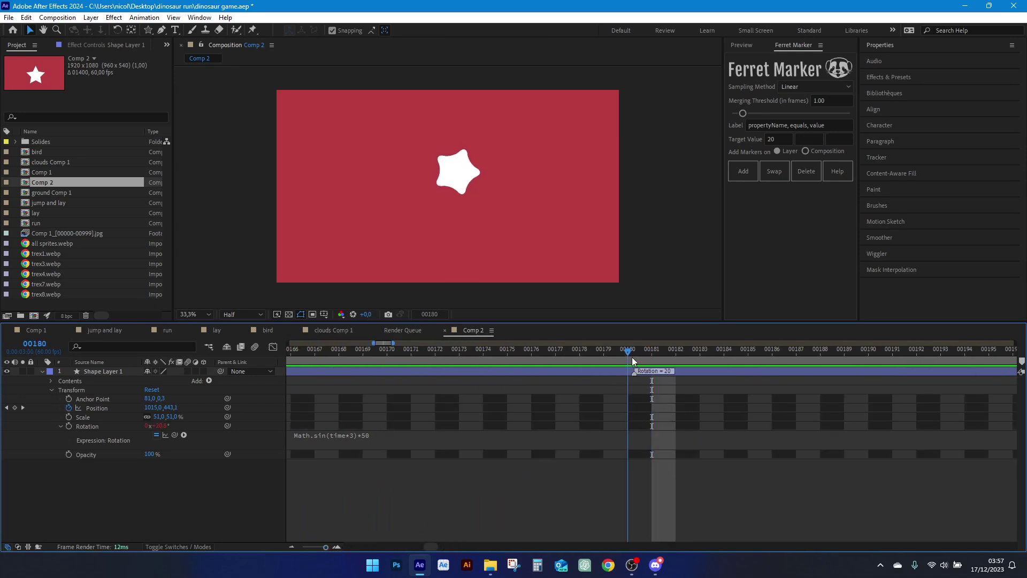
pyautogui.click(632, 371)
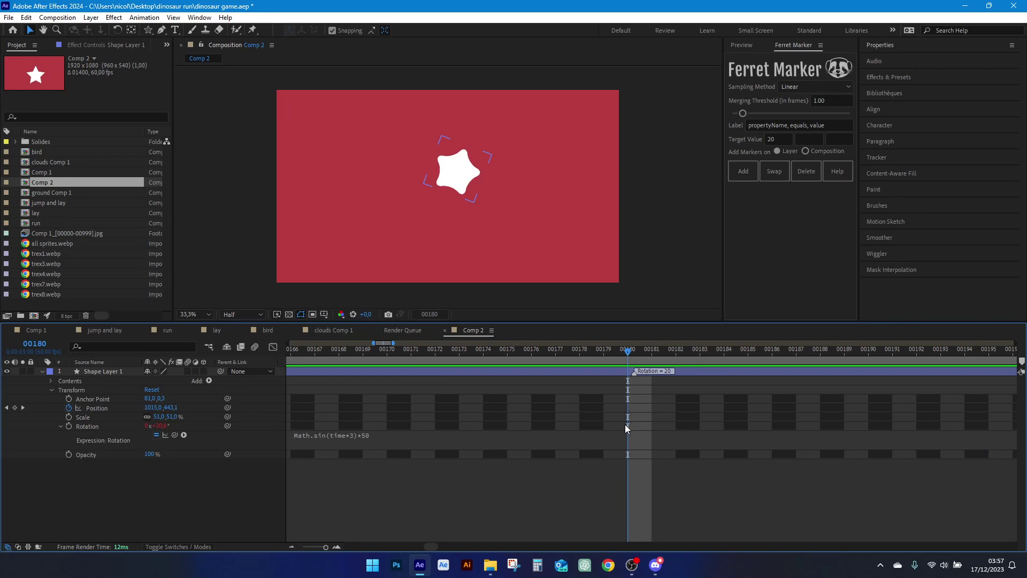
pyautogui.click(640, 352)
pyautogui.click(663, 363)
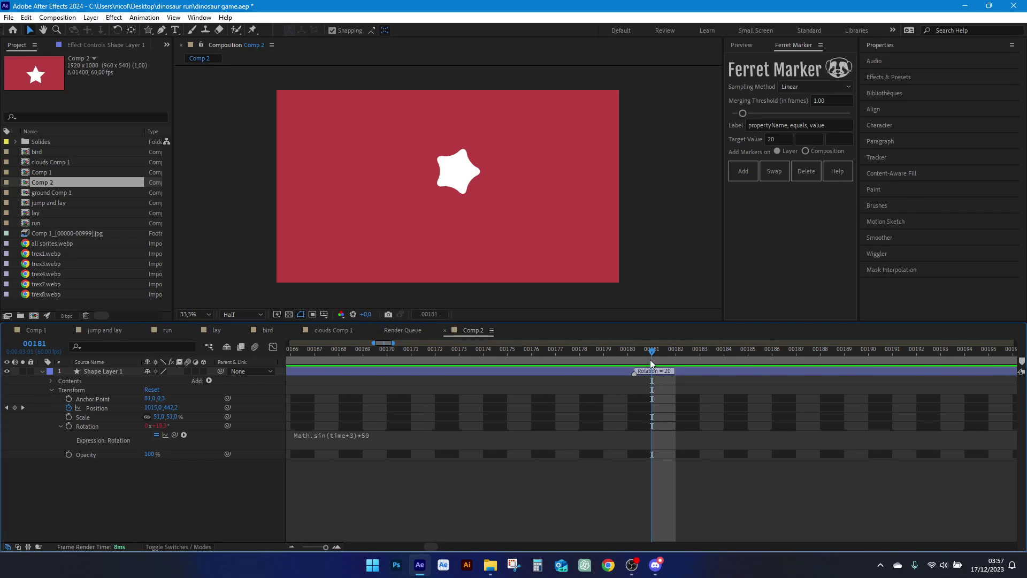
pyautogui.click(629, 354)
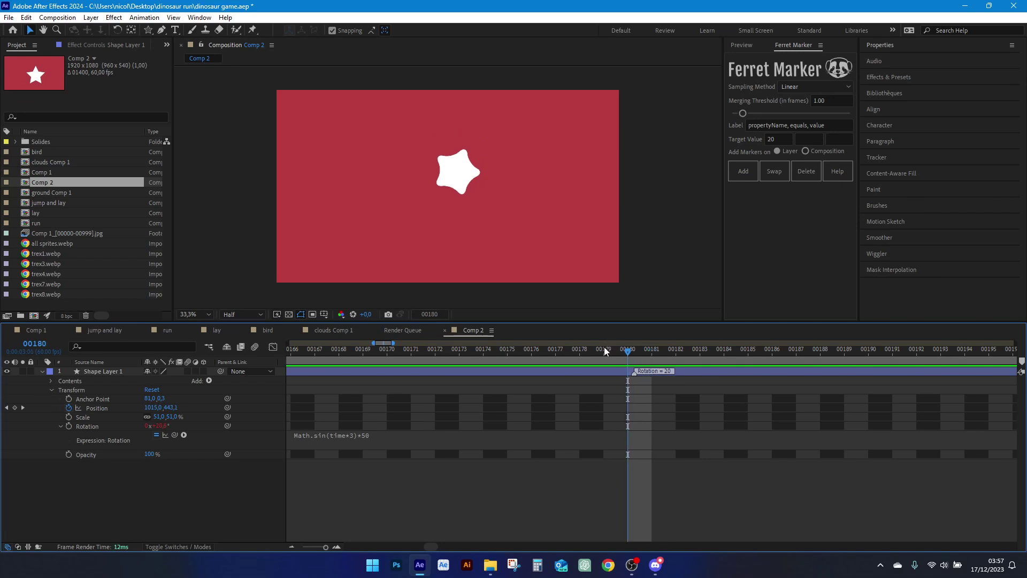
pyautogui.click(583, 373)
pyautogui.click(97, 426)
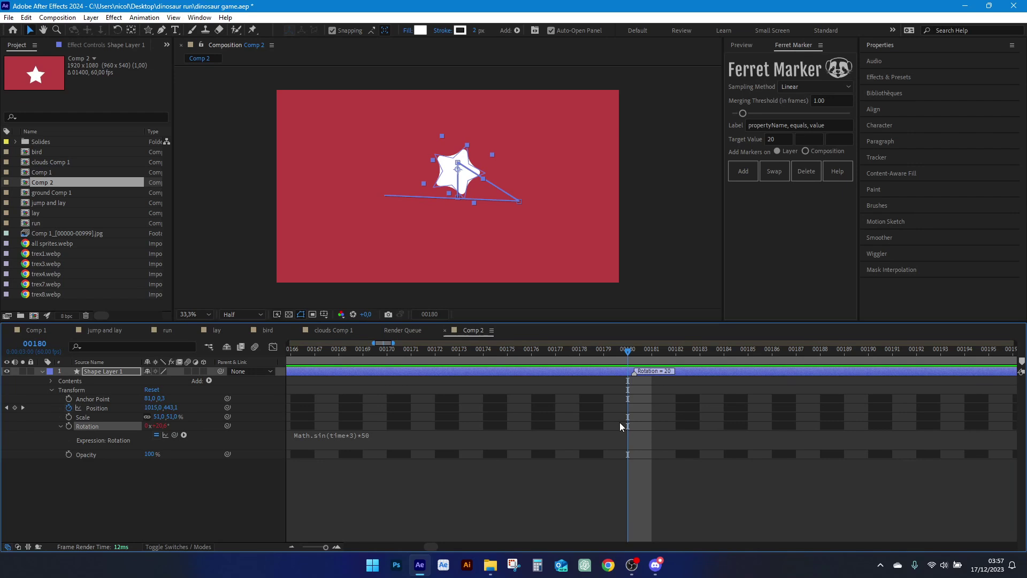
# Switch sampling to Rounded Linear and swap in recalculated Rotation = 20 markers.
pyautogui.click(805, 86)
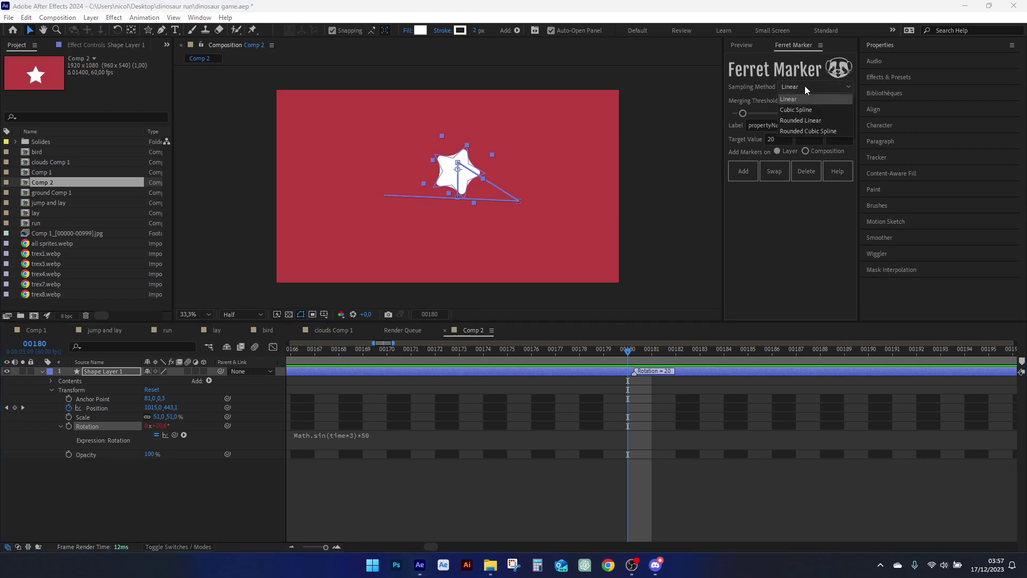
pyautogui.click(795, 119)
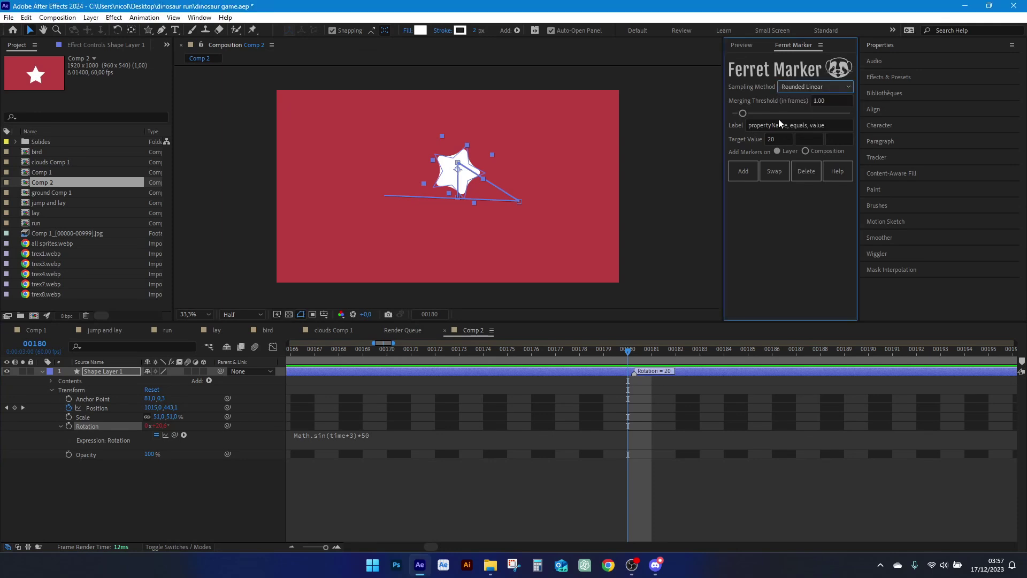
pyautogui.click(771, 172)
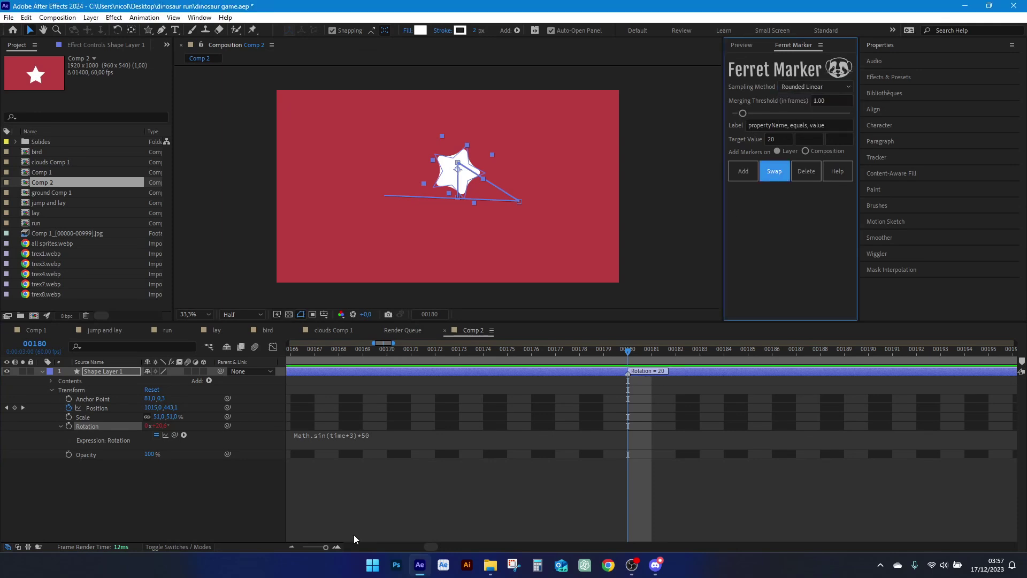
# Set the sampling method to Cubic Spline and view all markers across the timeline.
pyautogui.click(813, 88)
pyautogui.click(804, 110)
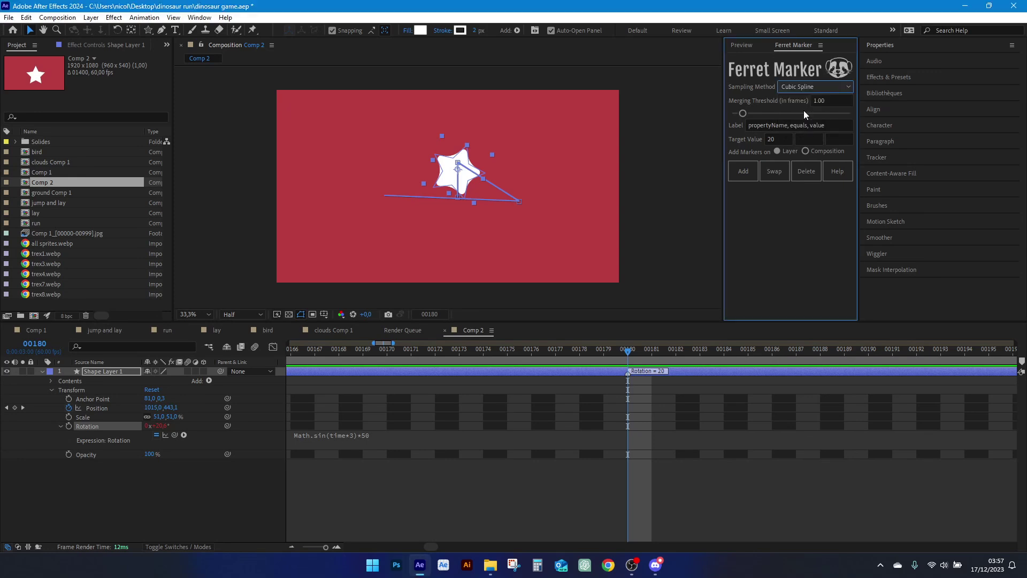
pyautogui.moveTo(326, 547); pyautogui.dragTo(302, 548)
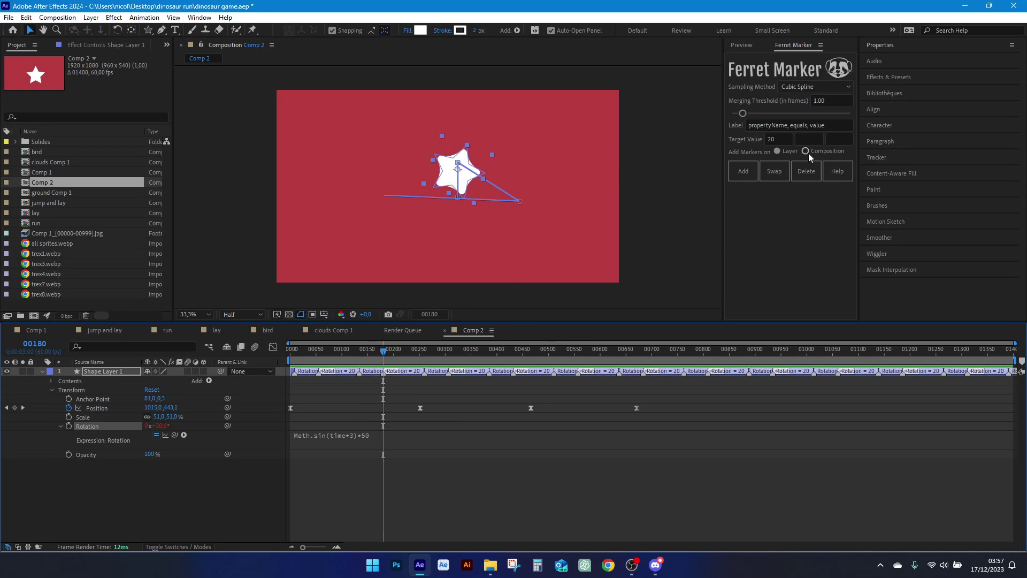
# Set Target Value to 50 and Label to 'index', then swap in index-numbered markers.
pyautogui.doubleClick(776, 139)
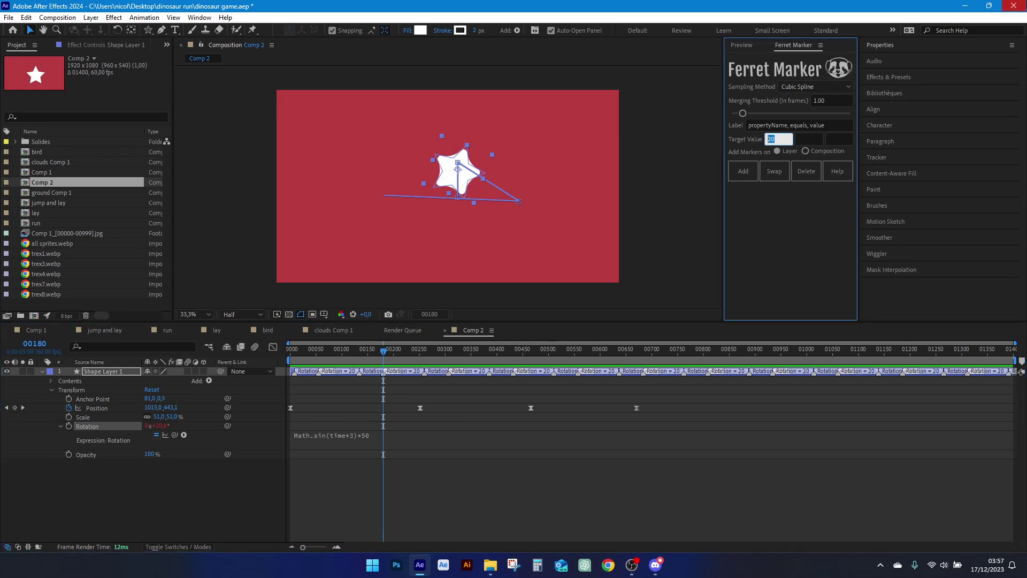
pyautogui.write('50')
pyautogui.click(847, 124)
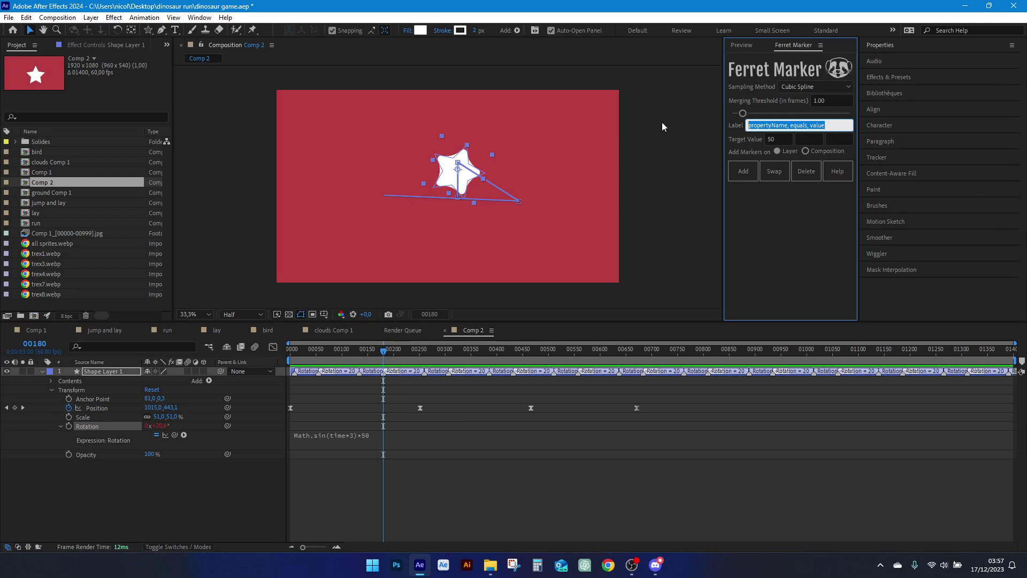
pyautogui.write('index')
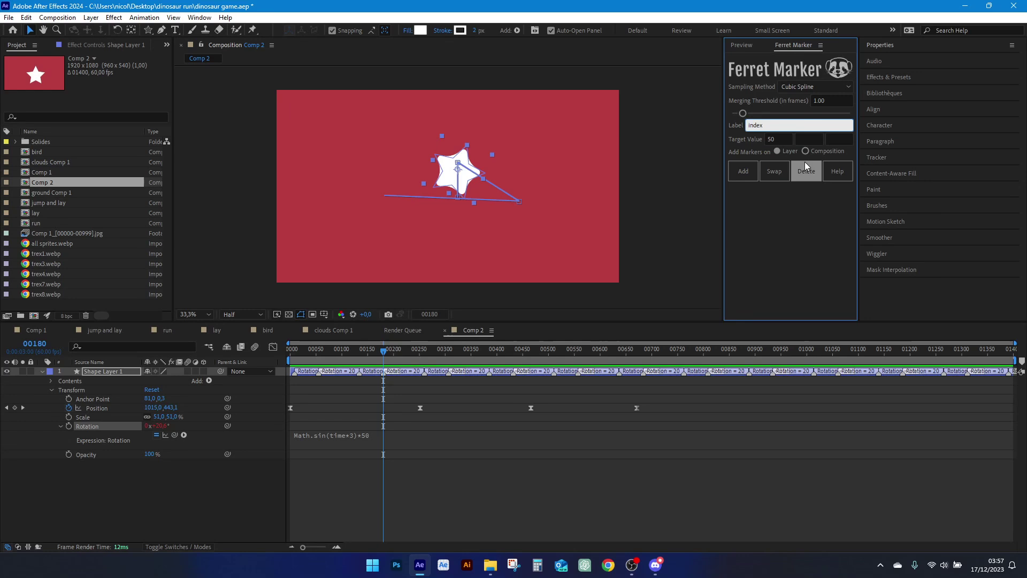
pyautogui.click(806, 171)
pyautogui.click(743, 171)
# Scrub the timeline around frames 79 and 45 to check the new markers.
pyautogui.click(328, 356)
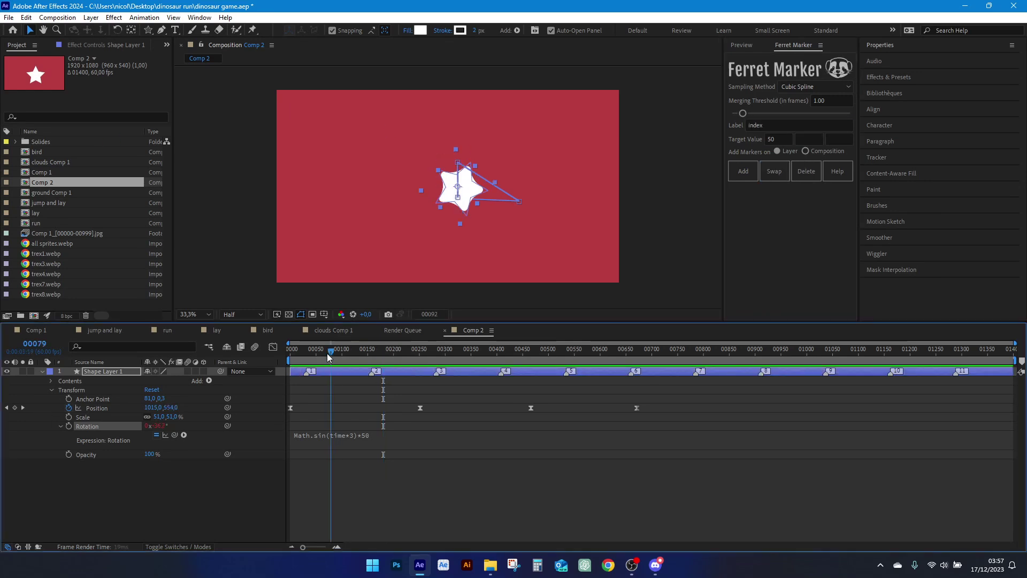
pyautogui.moveTo(329, 355); pyautogui.dragTo(408, 369)
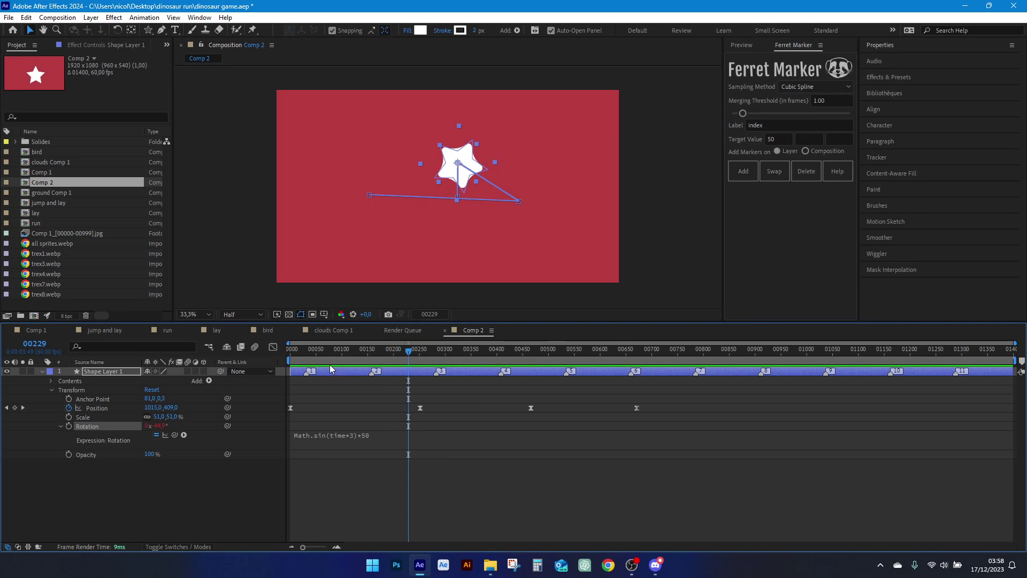
pyautogui.click(311, 355)
pyautogui.moveTo(311, 357)
pyautogui.mouseDown()
pyautogui.moveTo(478, 374)
pyautogui.moveTo(323, 378)
pyautogui.mouseUp()
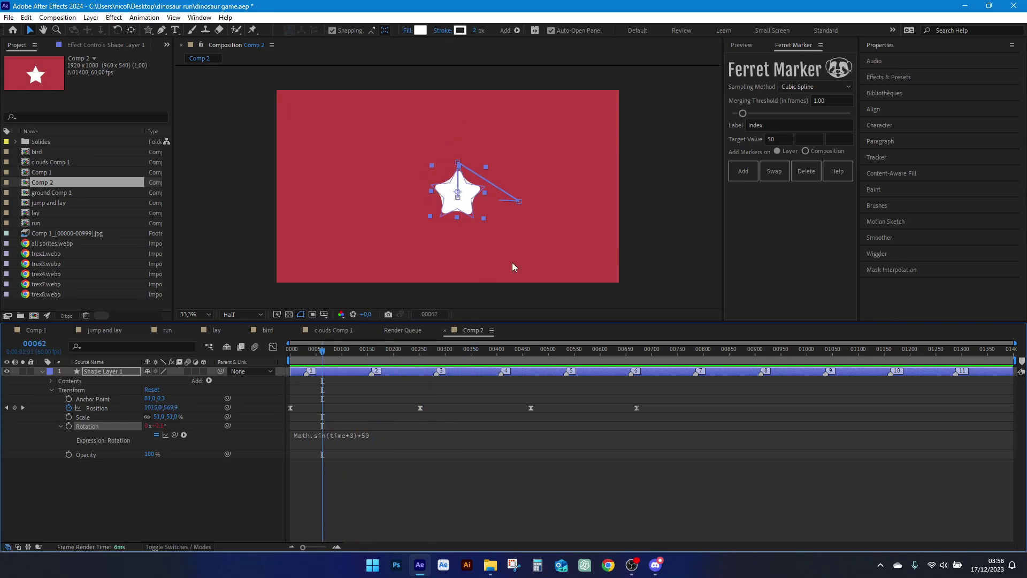
# Swap the layer's markers for ones where rotation reaches -50.
pyautogui.click(783, 140)
pyautogui.write('-50')
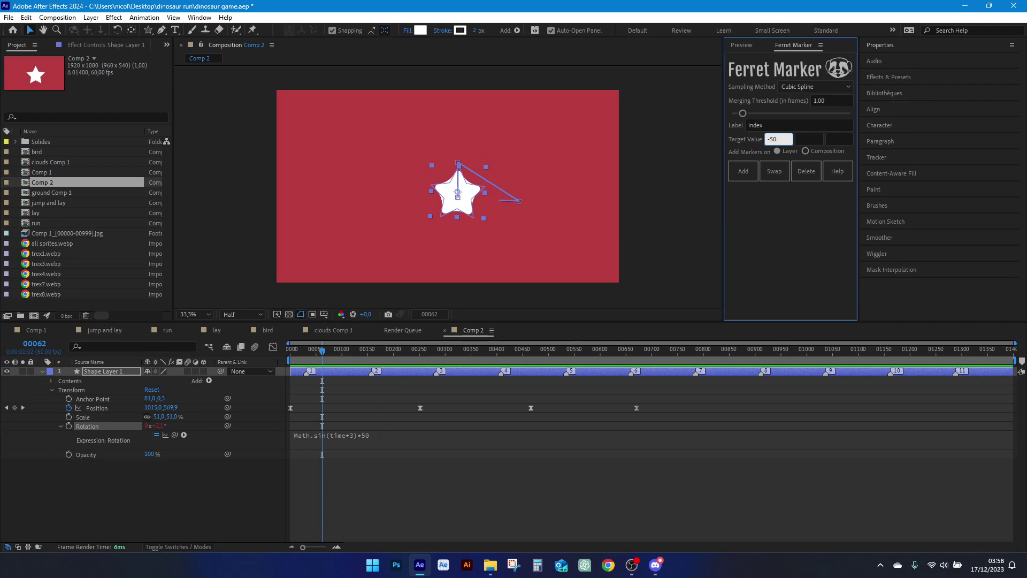
pyautogui.click(766, 178)
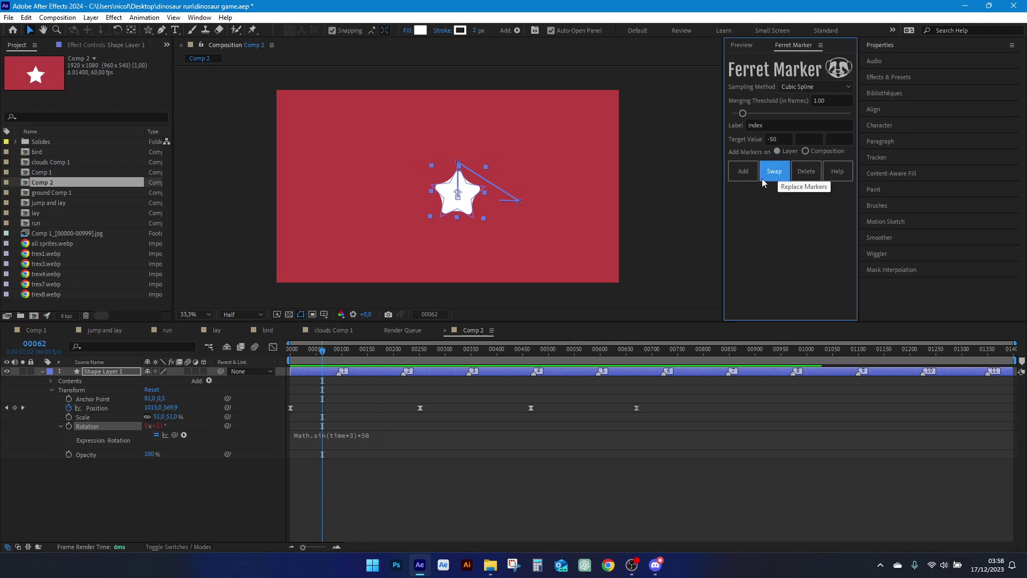
pyautogui.click(343, 350)
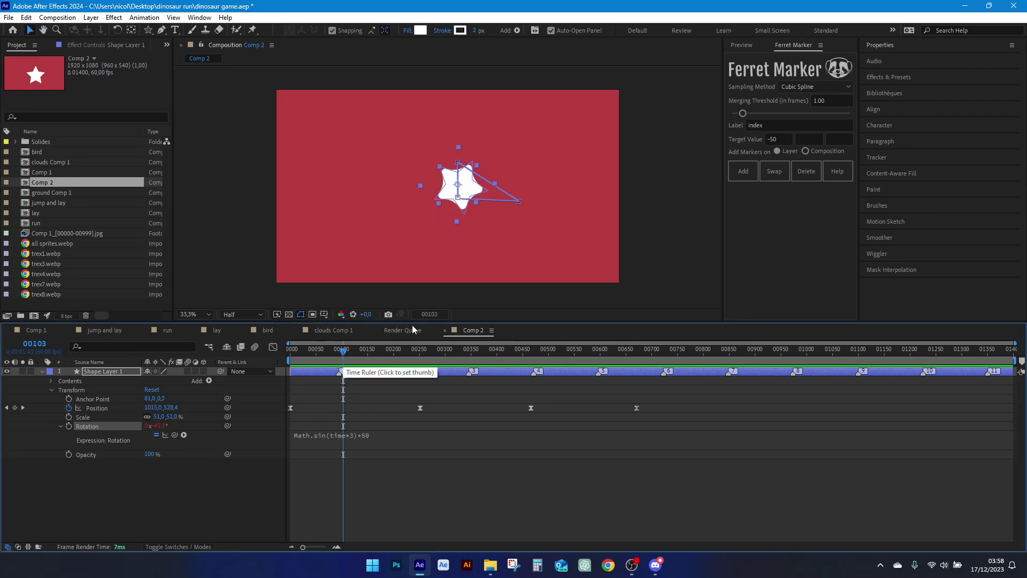
# Change the label to 'value' and add value-labelled -50 markers.
pyautogui.click(803, 123)
pyautogui.write('value')
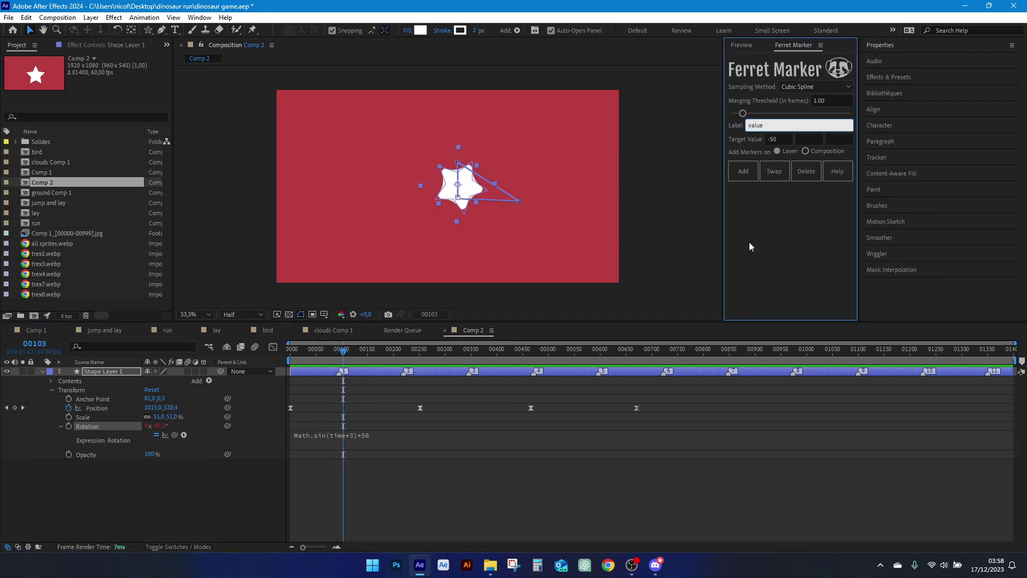
pyautogui.click(744, 171)
pyautogui.moveTo(406, 357); pyautogui.dragTo(416, 356)
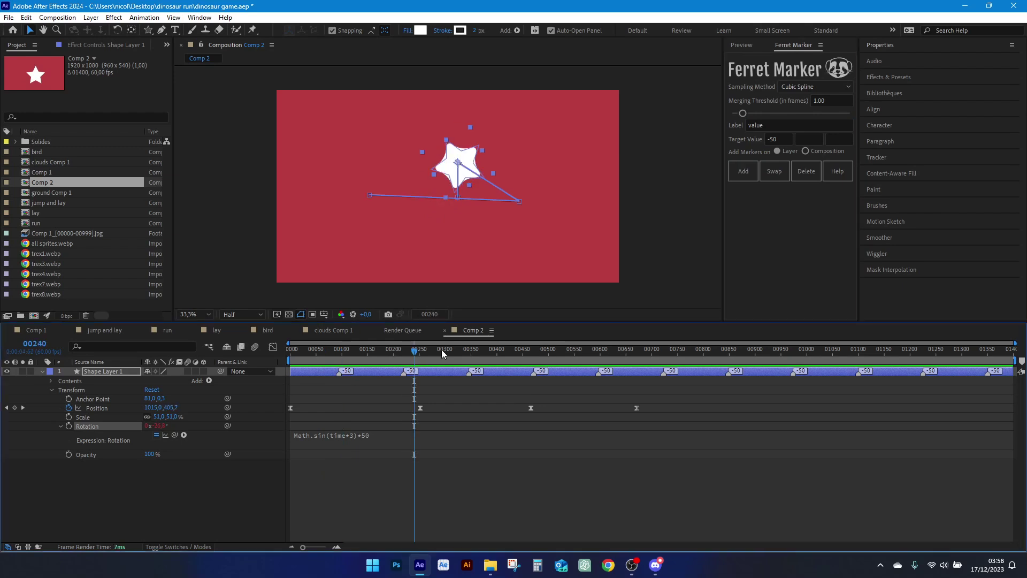
# Add value-labelled markers where rotation reaches 50, then preview the rotation.
pyautogui.click(787, 136)
pyautogui.write('50')
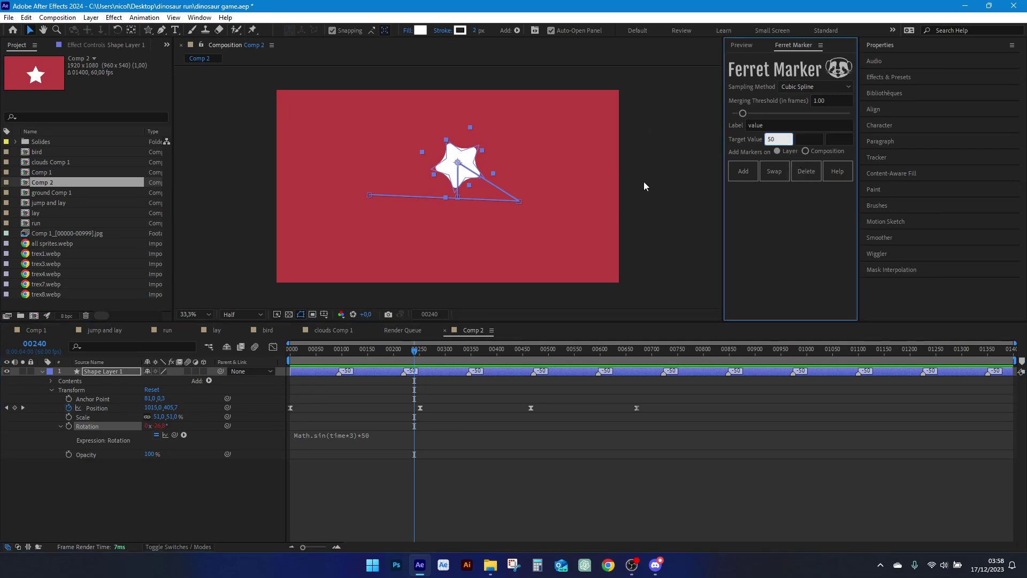
pyautogui.click(742, 172)
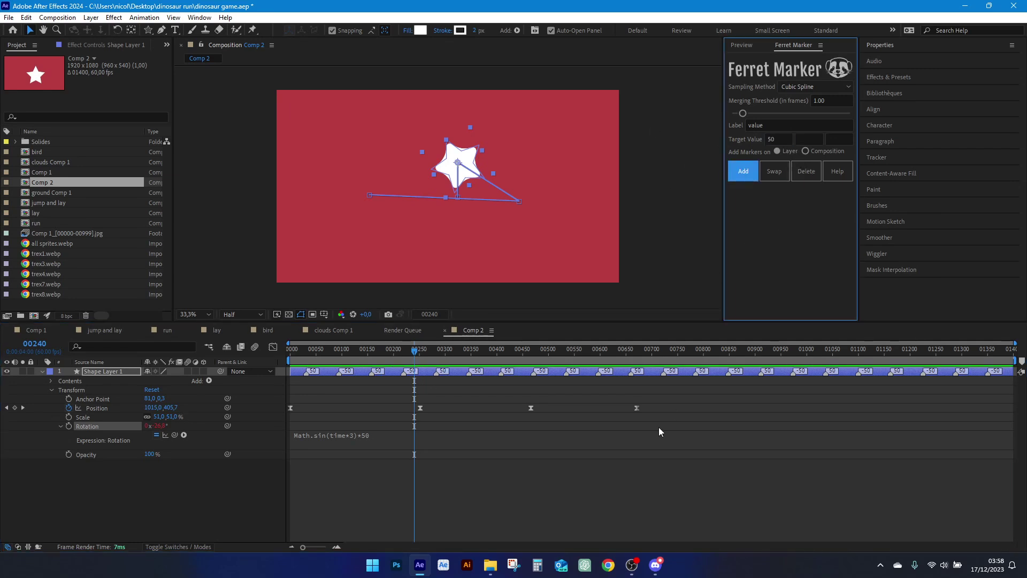
pyautogui.moveTo(420, 361); pyautogui.dragTo(509, 373)
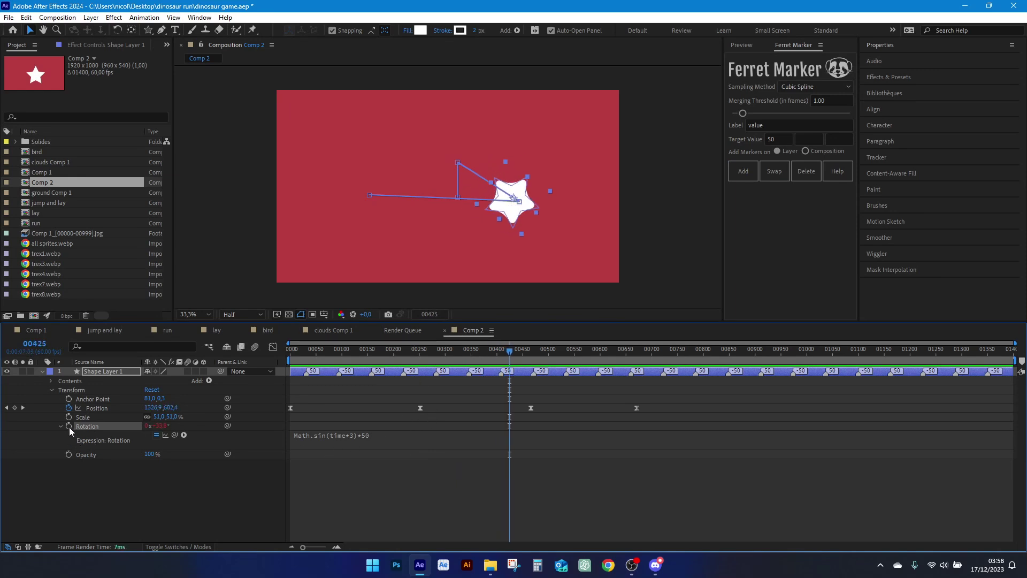
# Delete all rotation markers and choose Position as the property to mark.
pyautogui.click(810, 175)
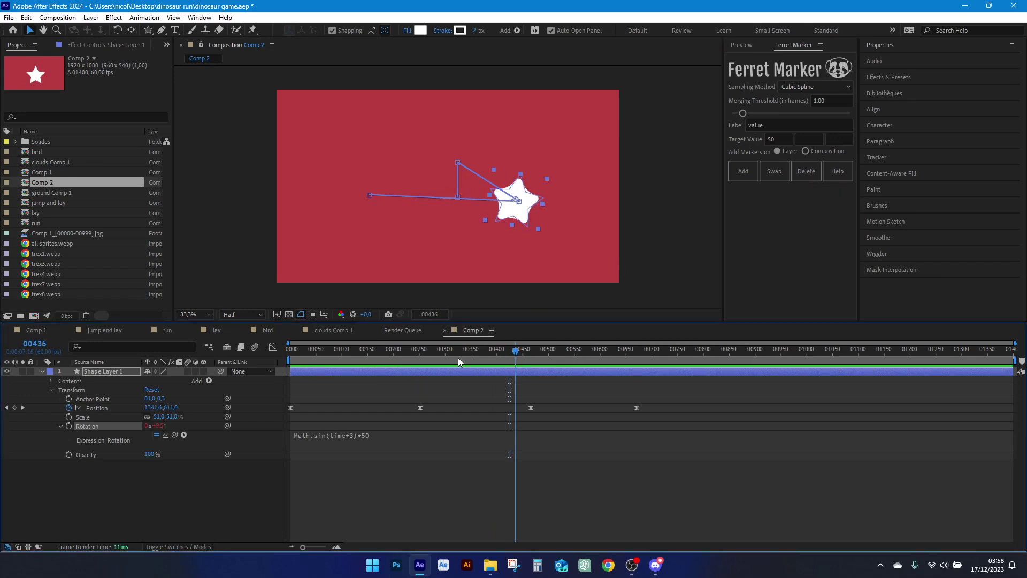
pyautogui.click(398, 348)
pyautogui.click(116, 407)
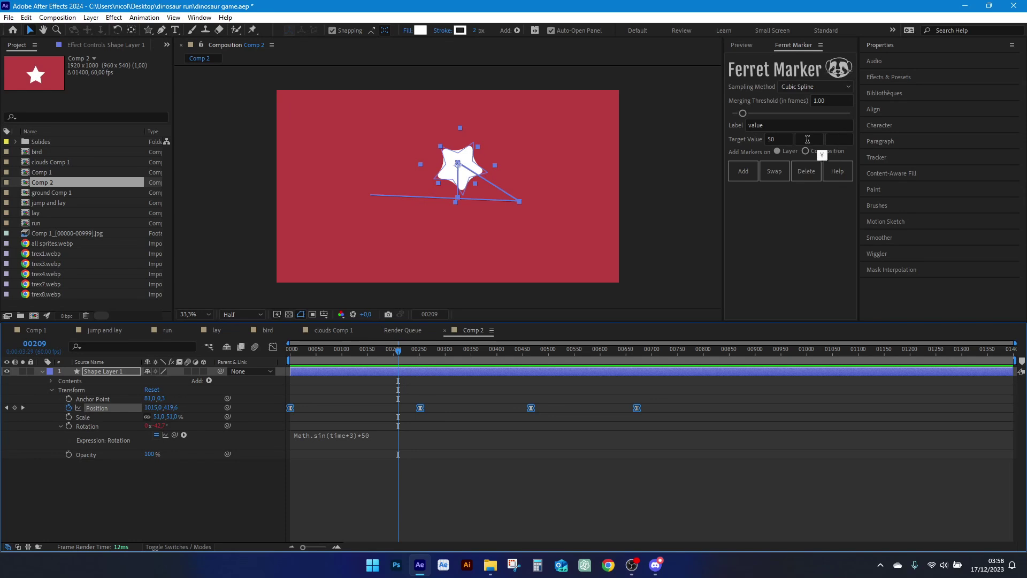
# Add markers where the Y position reaches 450.
pyautogui.click(782, 139)
pyautogui.press('BackSpace')
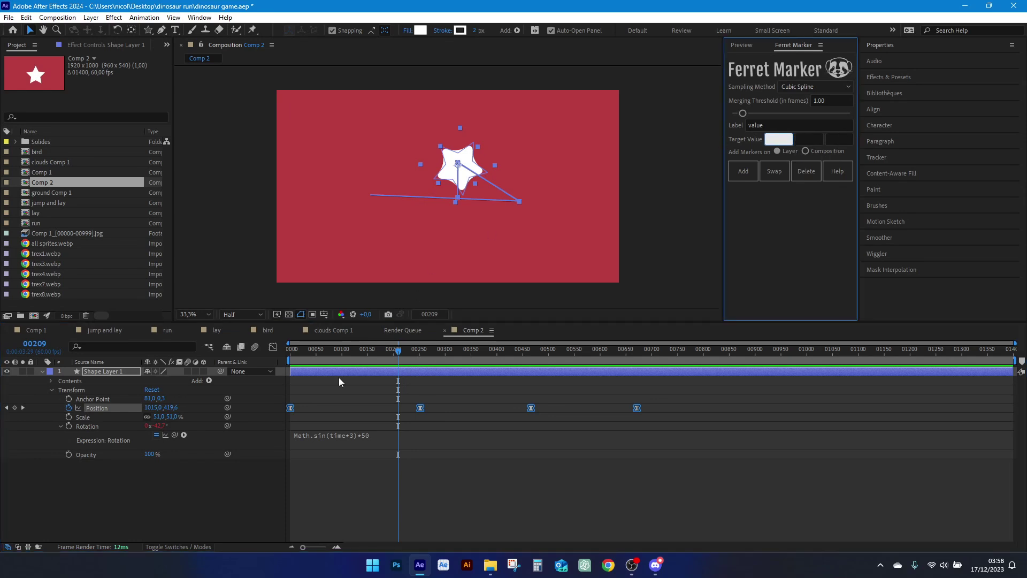
pyautogui.click(381, 350)
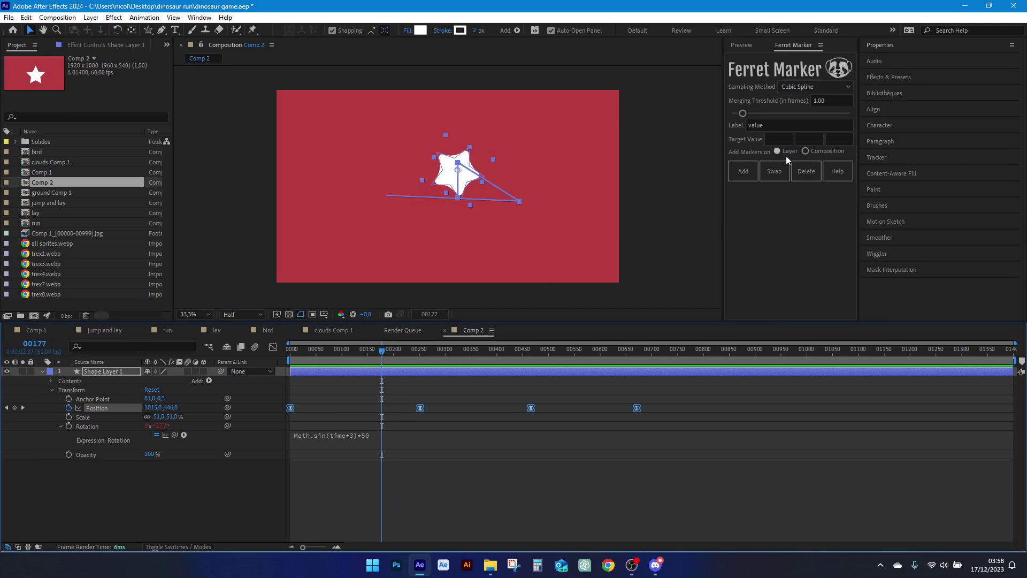
pyautogui.moveTo(412, 358); pyautogui.dragTo(462, 361)
pyautogui.click(808, 139)
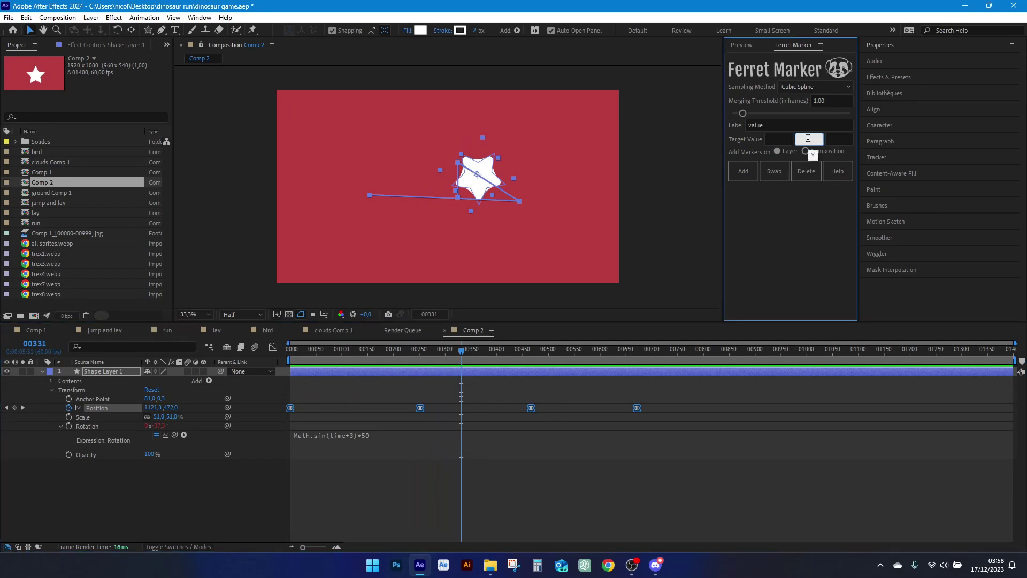
pyautogui.write('450')
pyautogui.click(746, 170)
# Set the label format to 'propertyName, equals, value' and re-add the 450 markers.
pyautogui.click(801, 124)
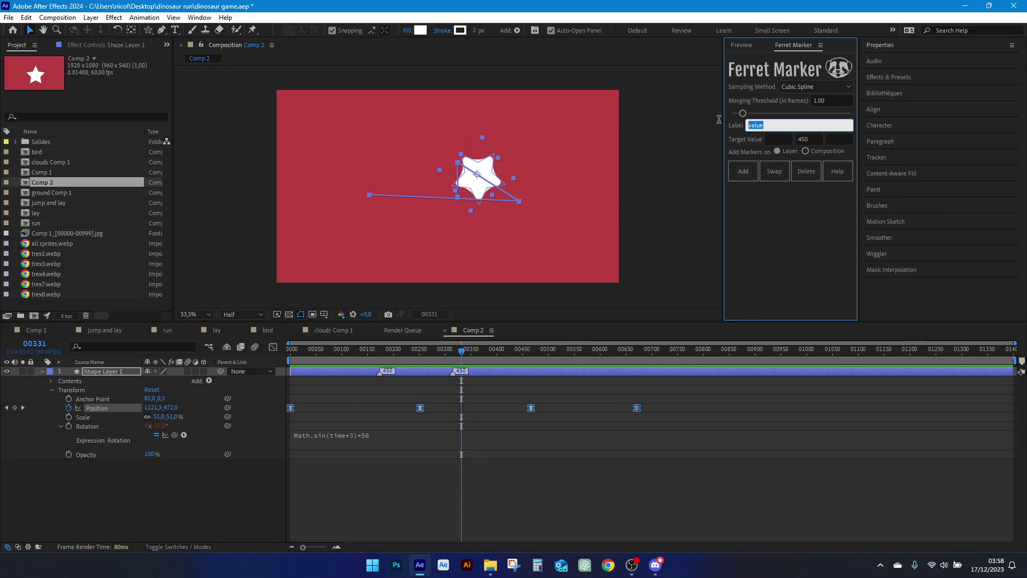
pyautogui.write('property')
pyautogui.press('capslock')
pyautogui.write('N')
pyautogui.press('capslock')
pyautogui.write('am')
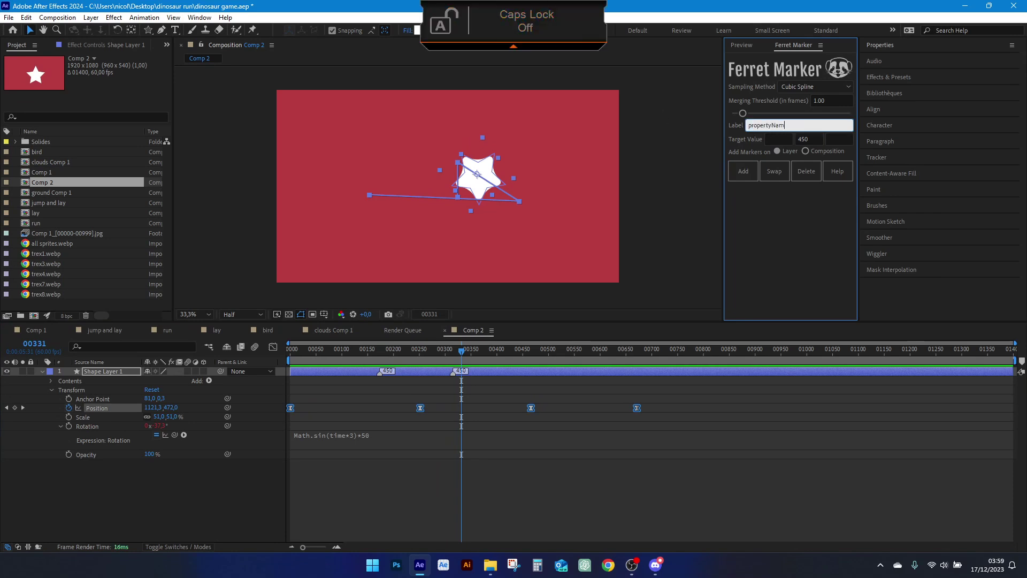
pyautogui.write('e, equals, valu')
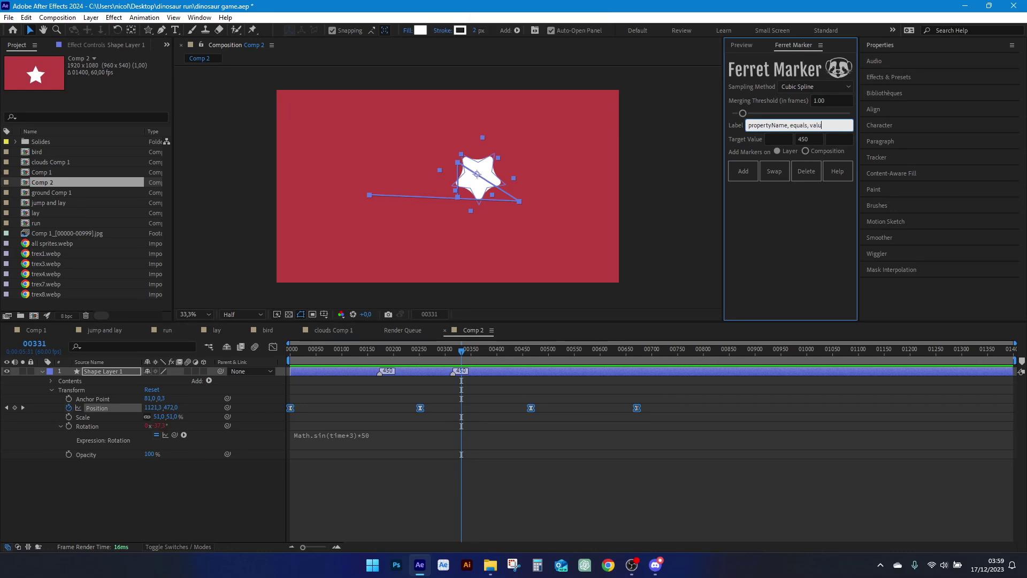
pyautogui.write('e')
pyautogui.click(743, 171)
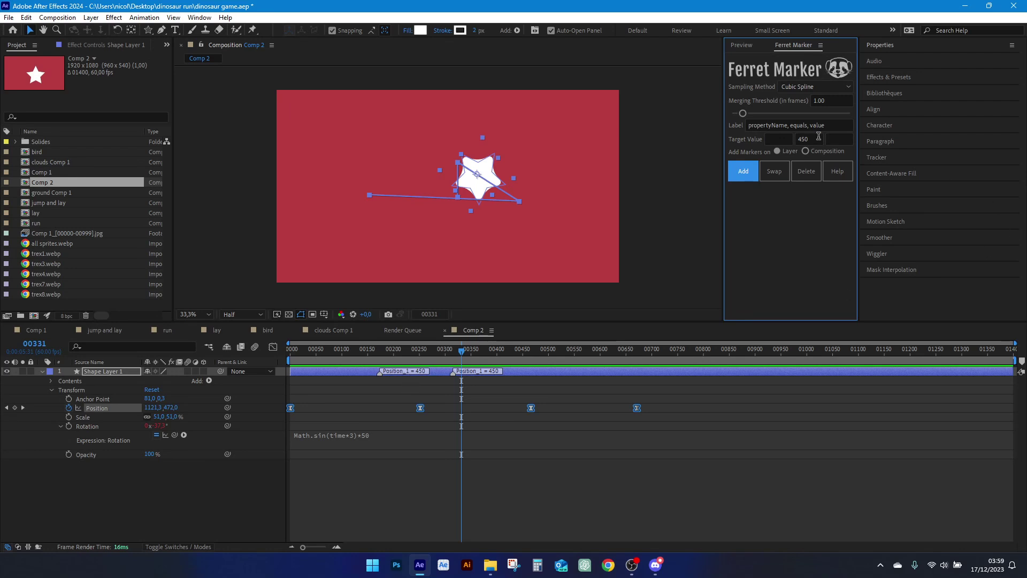
# Add Position markers where the X position reaches 1200.23475258546.
pyautogui.click(818, 138)
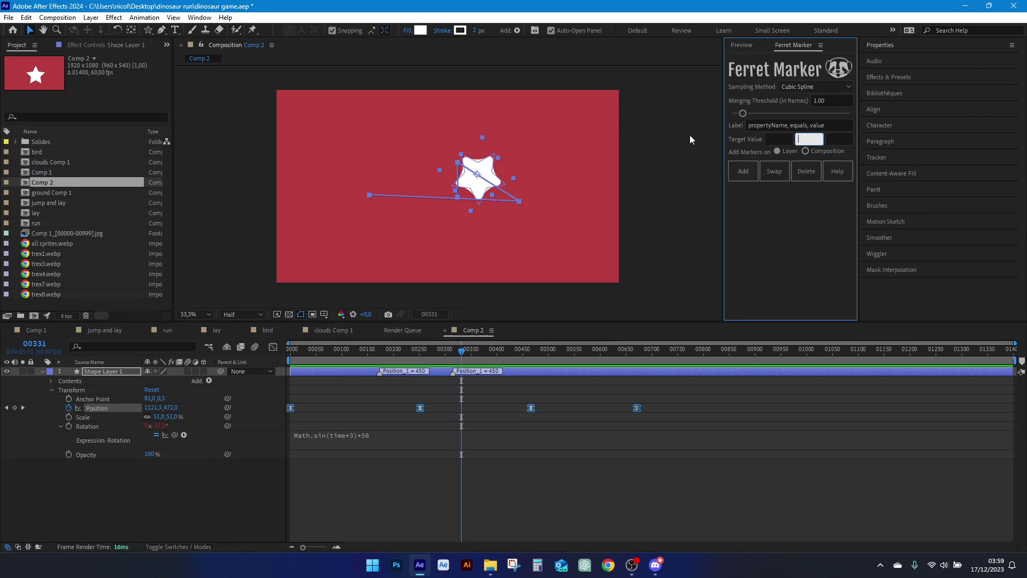
pyautogui.hotkey('shift', 'Tab')
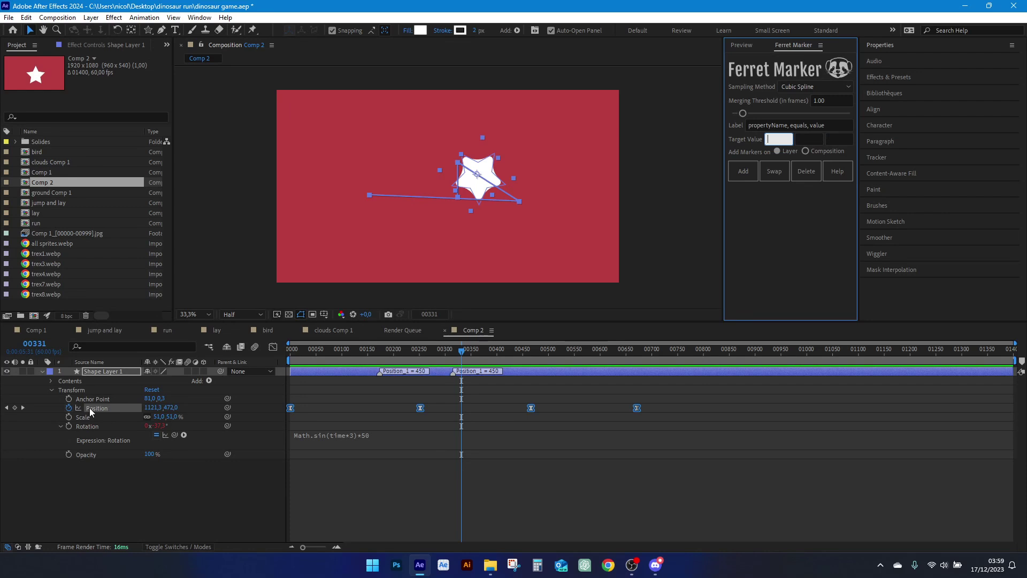
pyautogui.moveTo(459, 353); pyautogui.dragTo(467, 374)
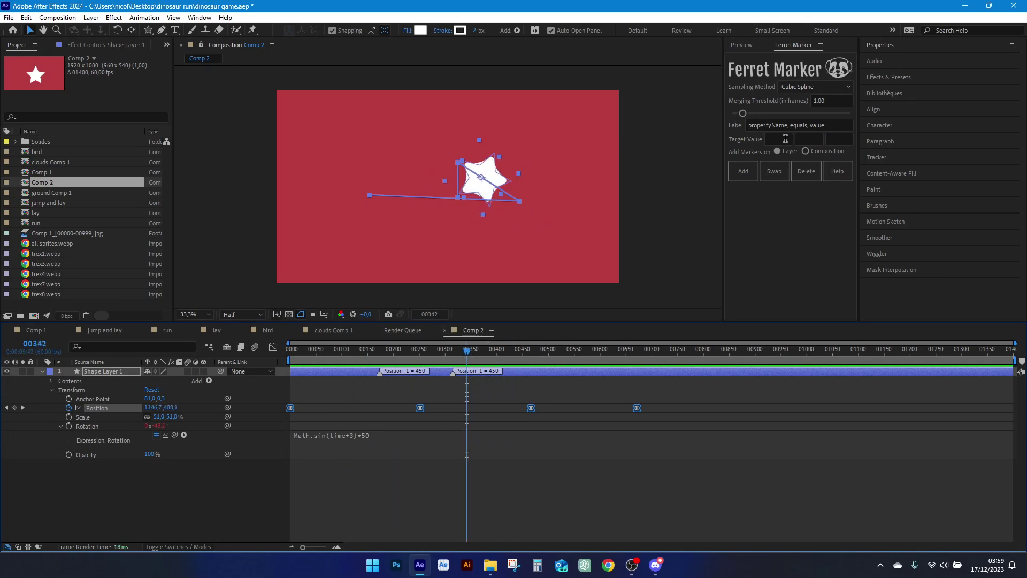
pyautogui.click(779, 139)
pyautogui.write('1200.23')
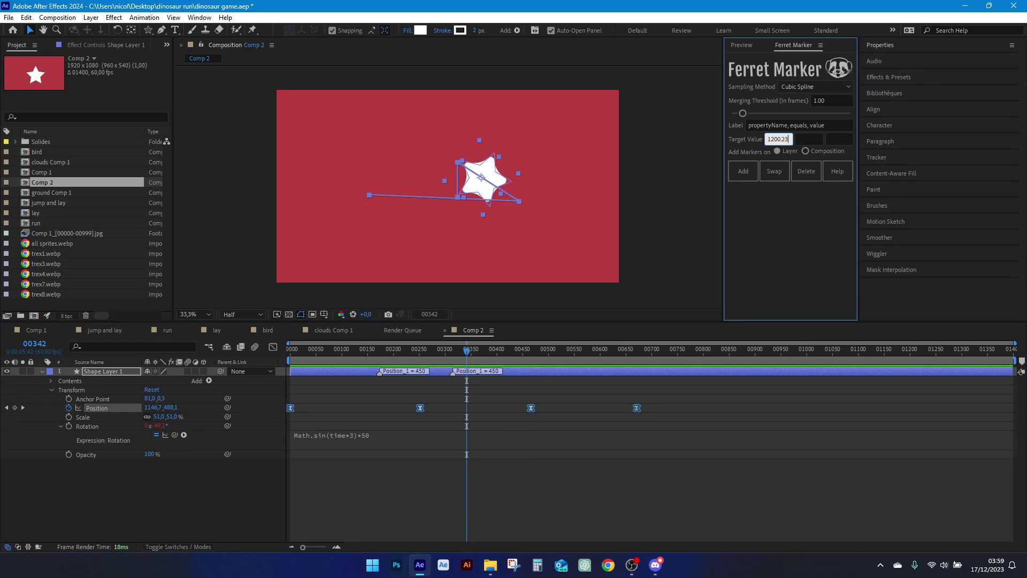
pyautogui.hotkey('ctrl', 'a')
pyautogui.write('00.23475258')
pyautogui.write('546')
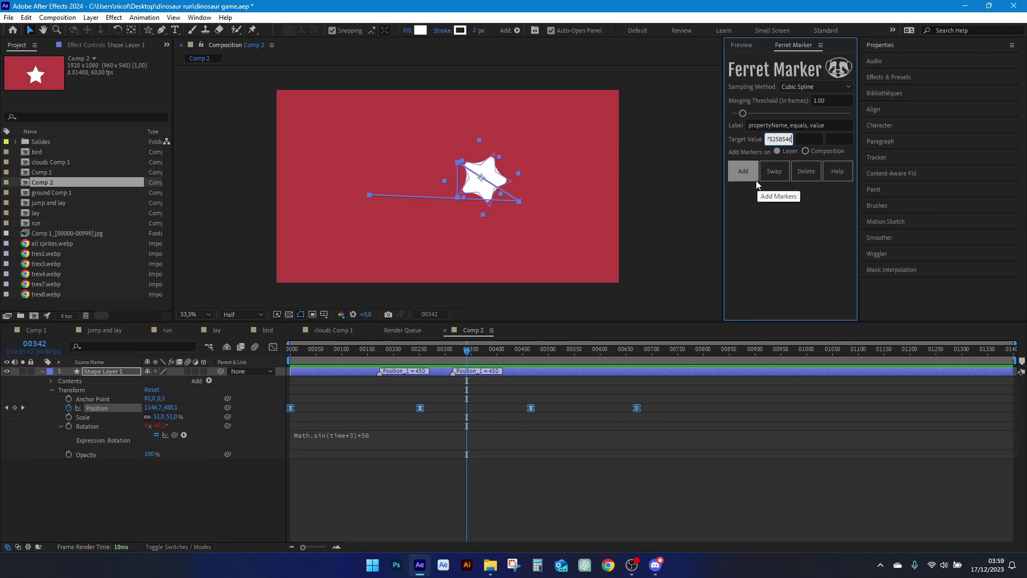
pyautogui.click(754, 180)
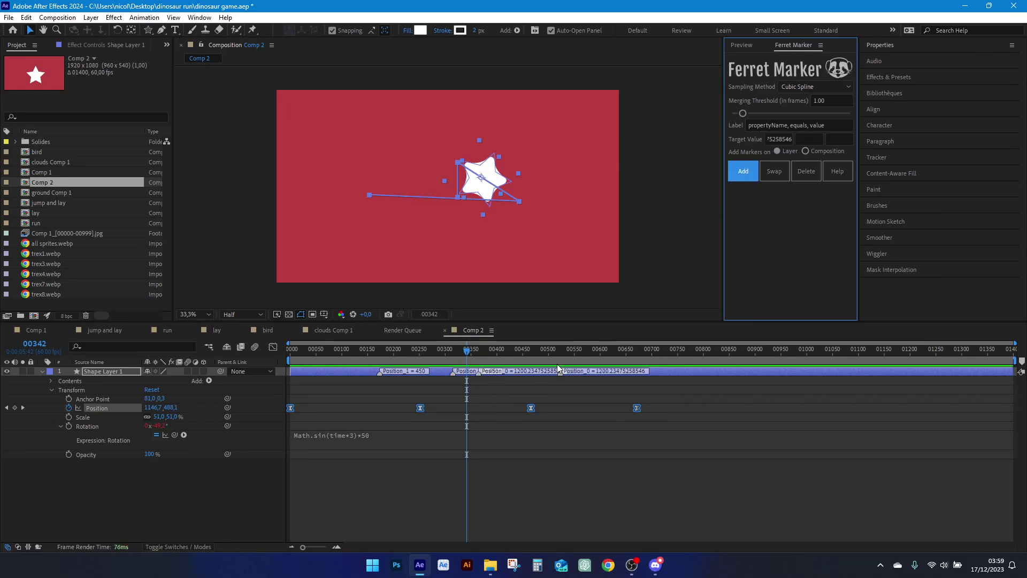
# Swap the markers to keep only the X = 1200.23 ones, checking on a zoomed timeline.
pyautogui.click(317, 547)
pyautogui.click(781, 175)
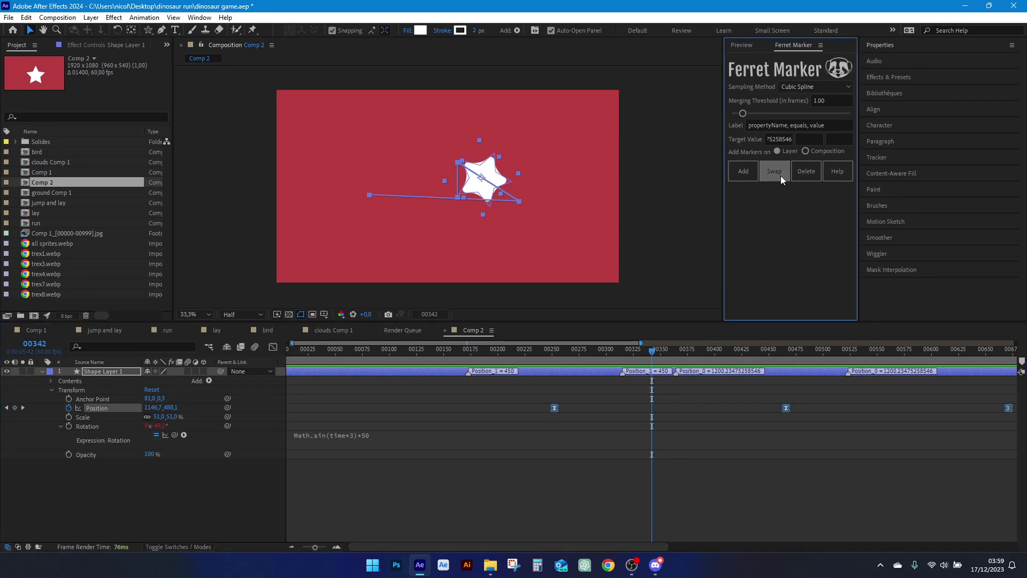
pyautogui.moveTo(678, 357); pyautogui.dragTo(741, 359)
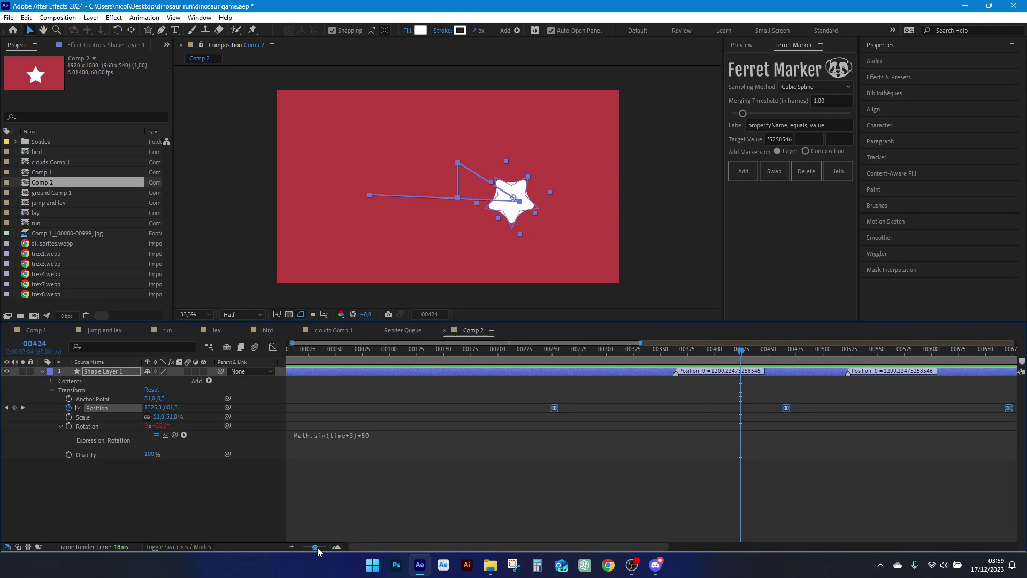
pyautogui.moveTo(315, 547); pyautogui.dragTo(302, 547)
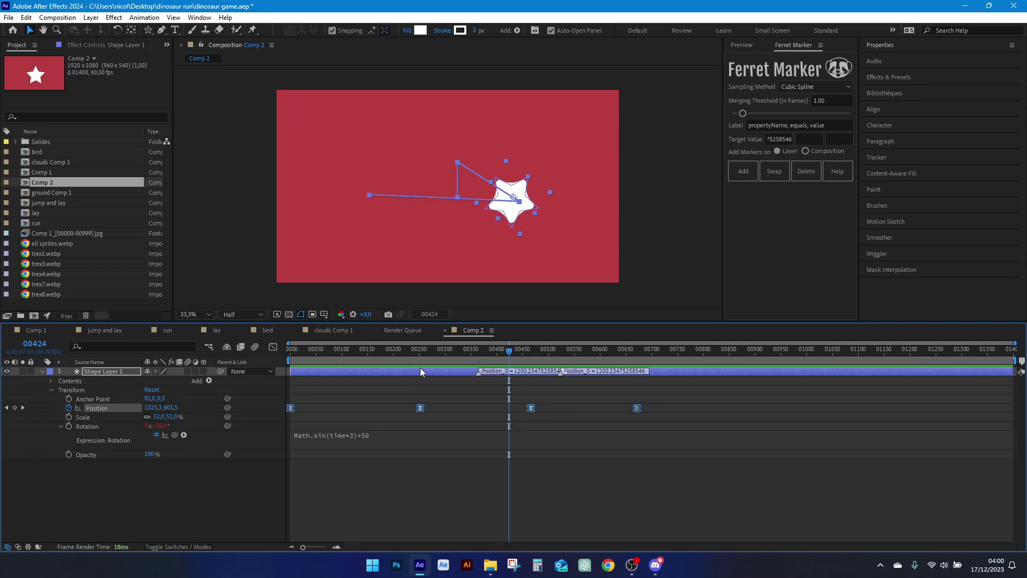